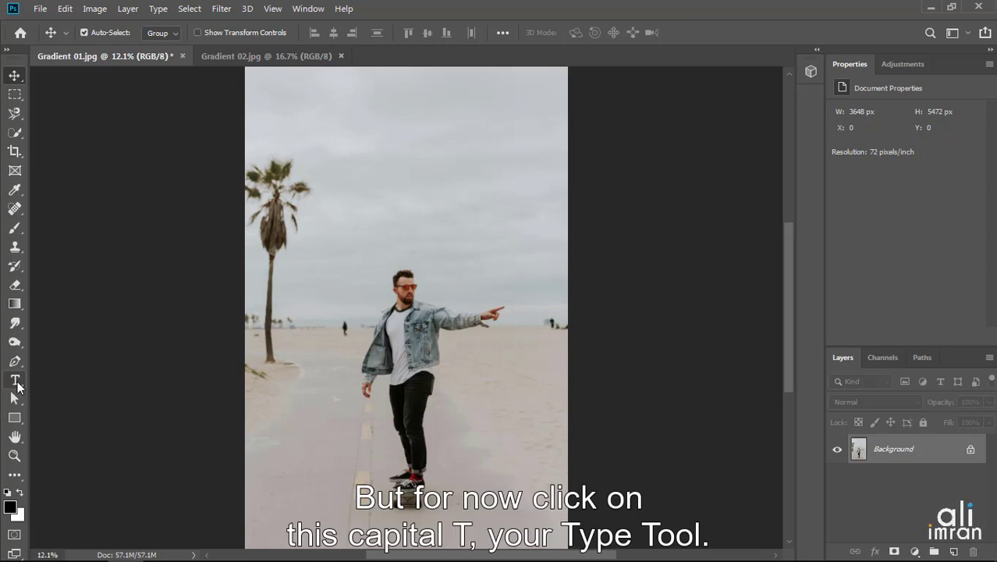
# Step: Start a text layer in the sky above the palm tree, using the Acumin Variable Concept font at 500 pt
pyautogui.click(16, 381)
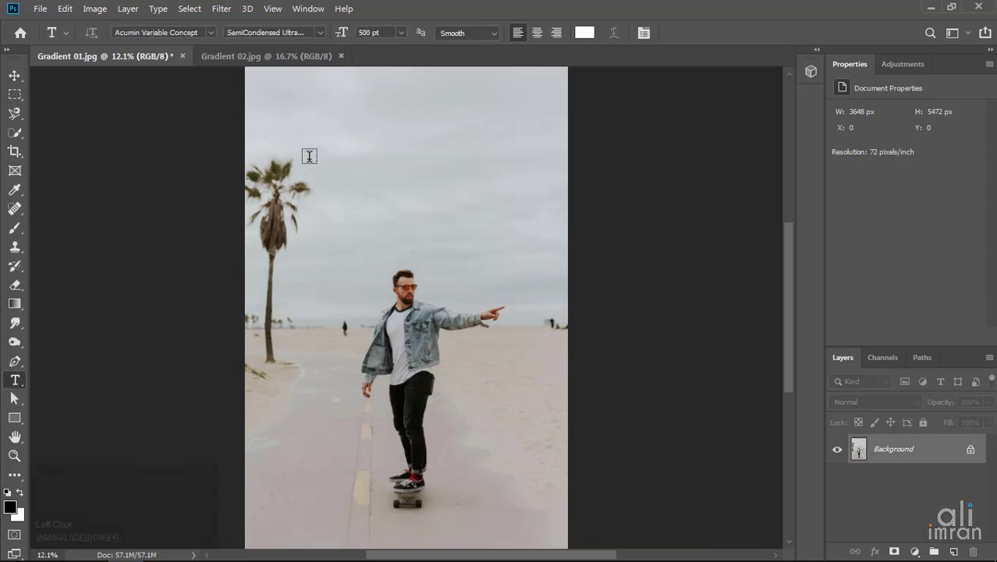
pyautogui.click(268, 143)
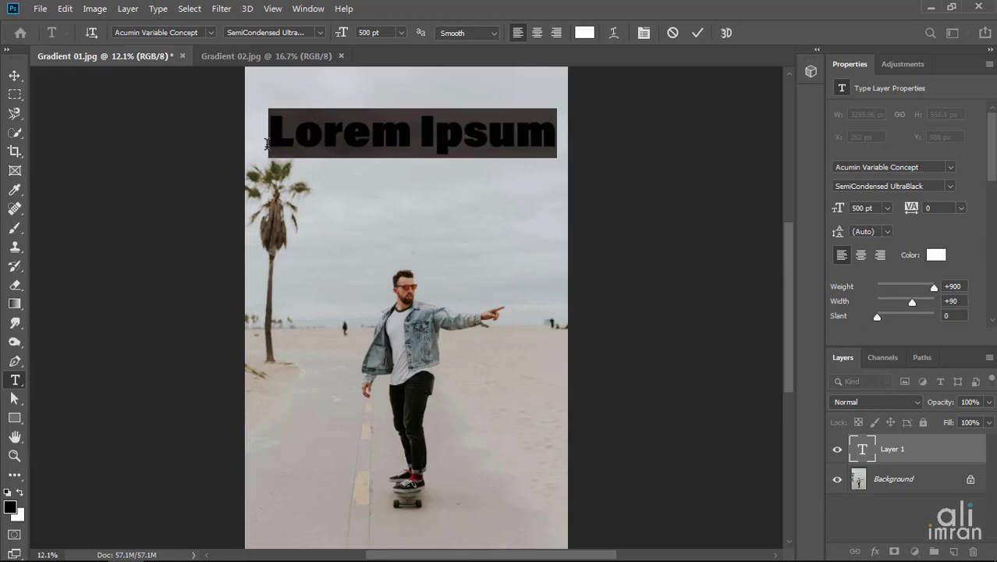
pyautogui.click(862, 167)
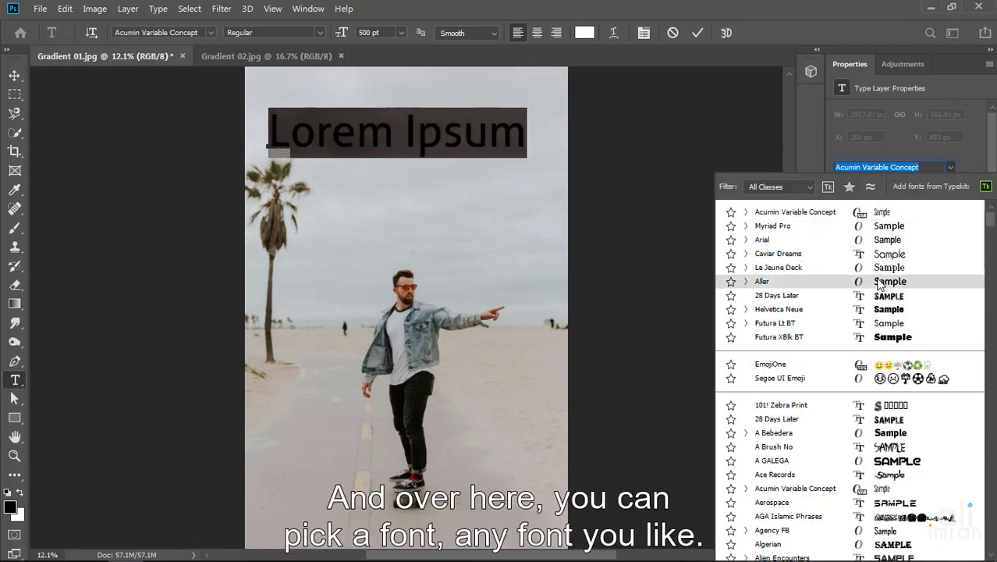
pyautogui.click(870, 214)
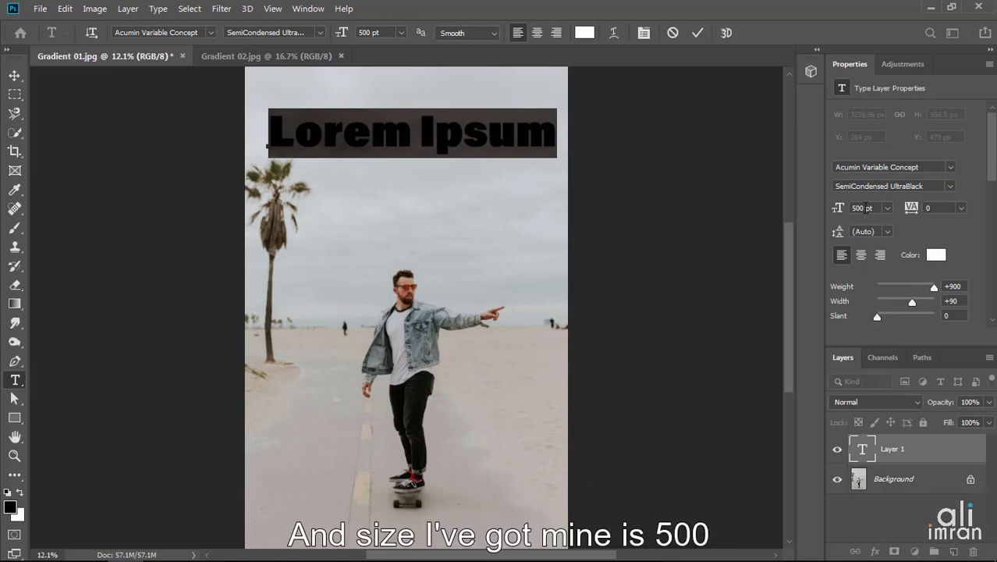
pyautogui.click(876, 208)
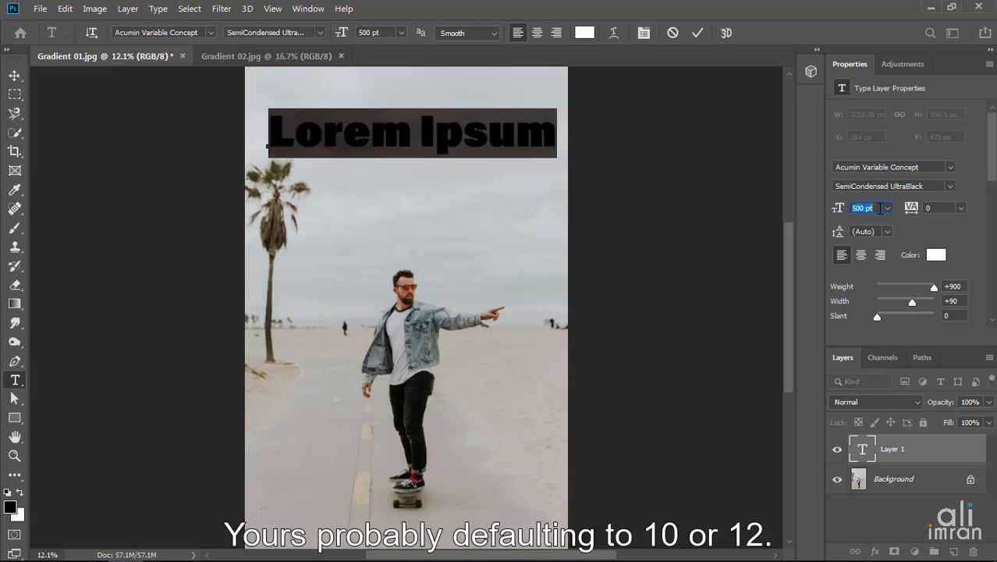
pyautogui.click(880, 209)
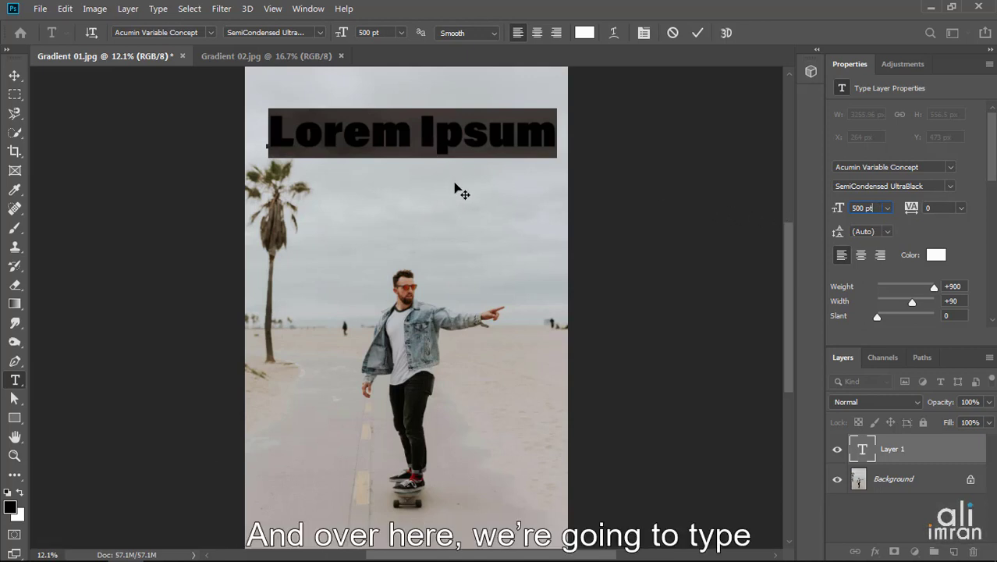
# Step: Replace the placeholder text with SUPER STAR in capitals and commit it
pyautogui.press('capslock')
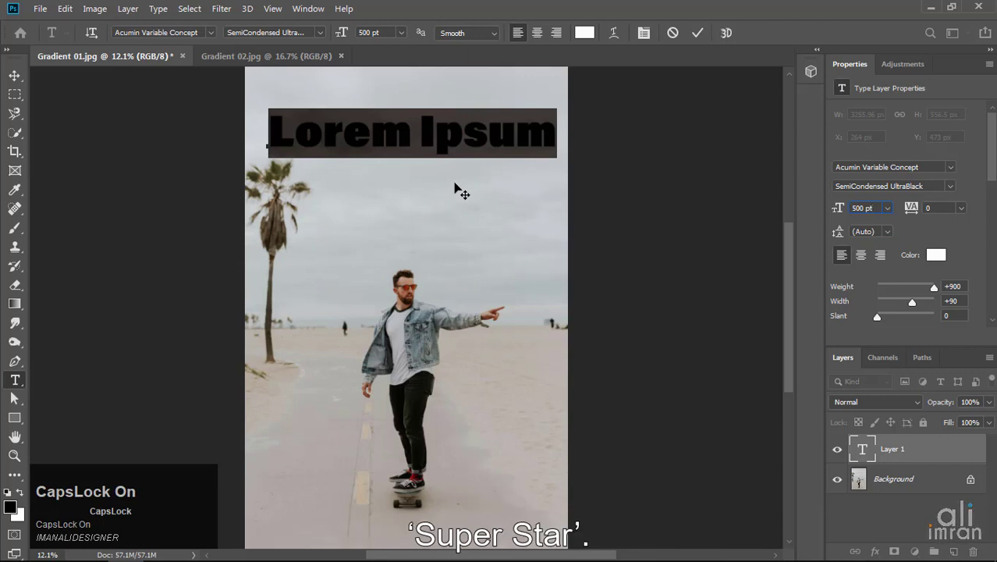
pyautogui.write('S')
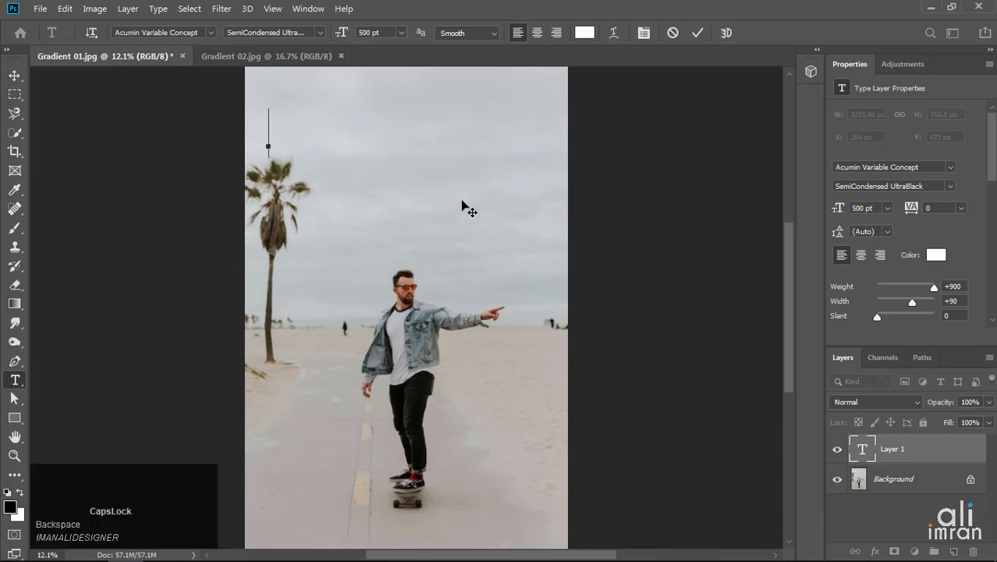
pyautogui.write('U')
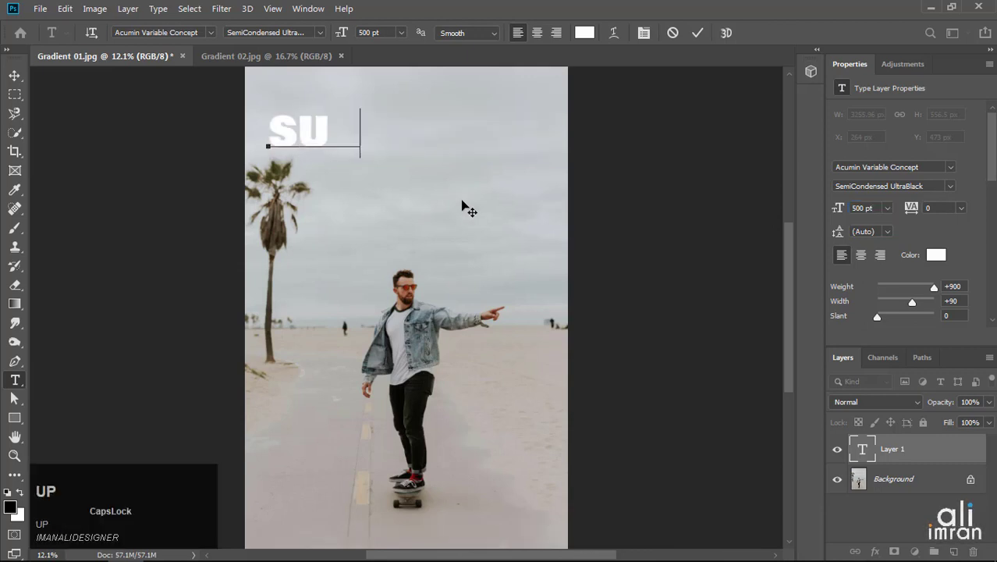
pyautogui.write('PER STAR')
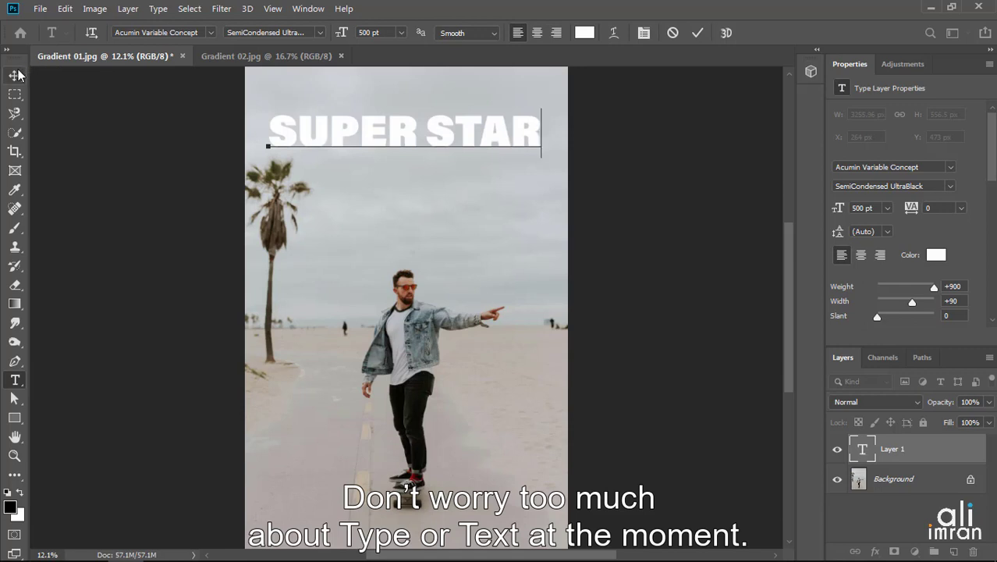
pyautogui.click(695, 35)
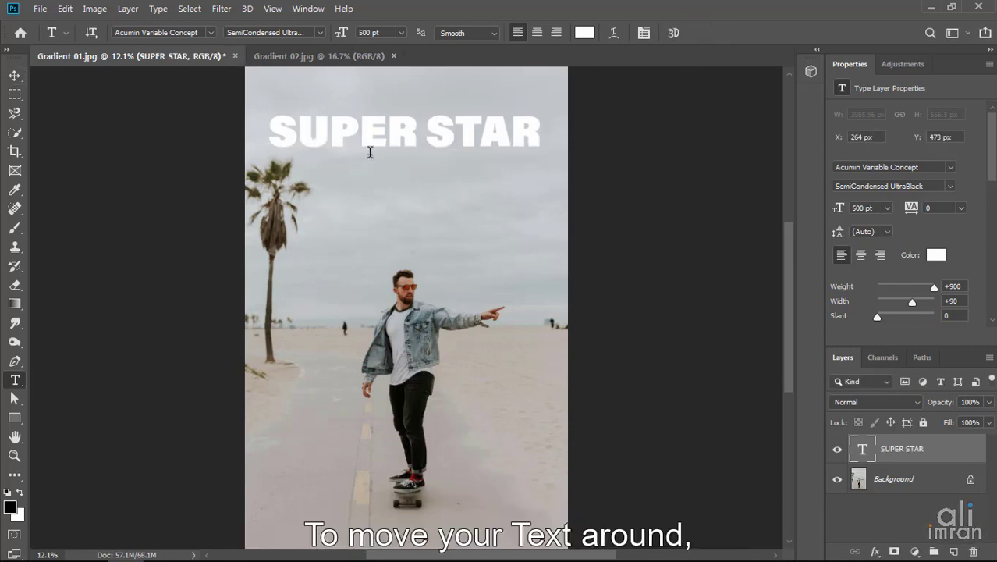
# Step: Move the SUPER STAR text to about X 346 px, Y 482 px and set its colour to green 0af837
pyautogui.click(15, 76)
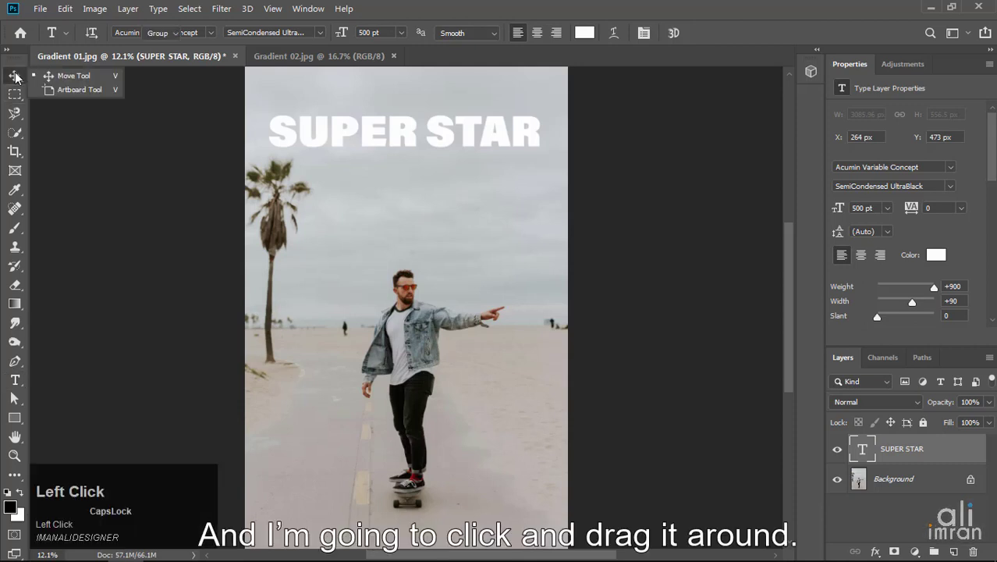
pyautogui.moveTo(414, 138)
pyautogui.mouseDown()
pyautogui.moveTo(409, 194)
pyautogui.moveTo(407, 131)
pyautogui.moveTo(416, 138)
pyautogui.mouseUp()
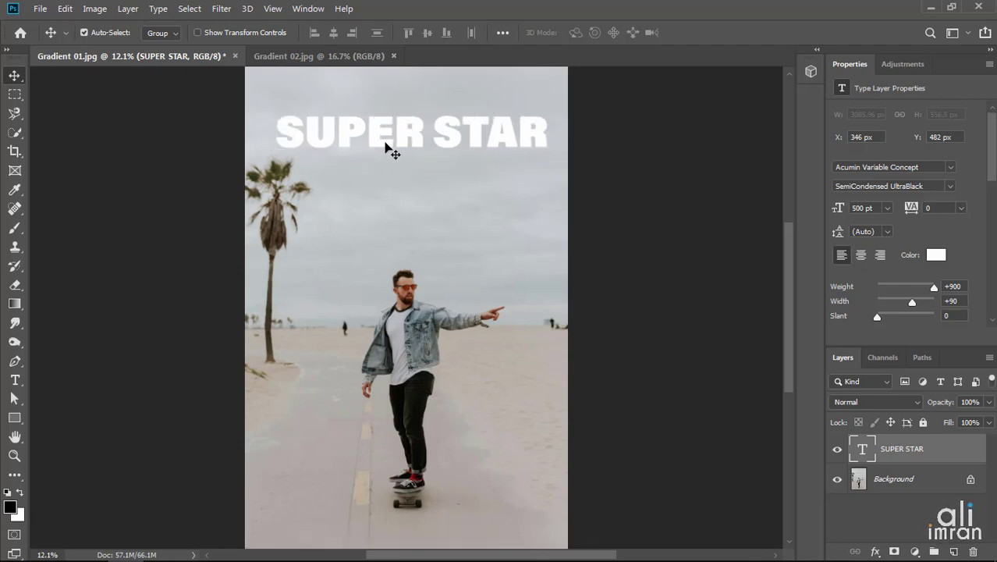
pyautogui.click(936, 257)
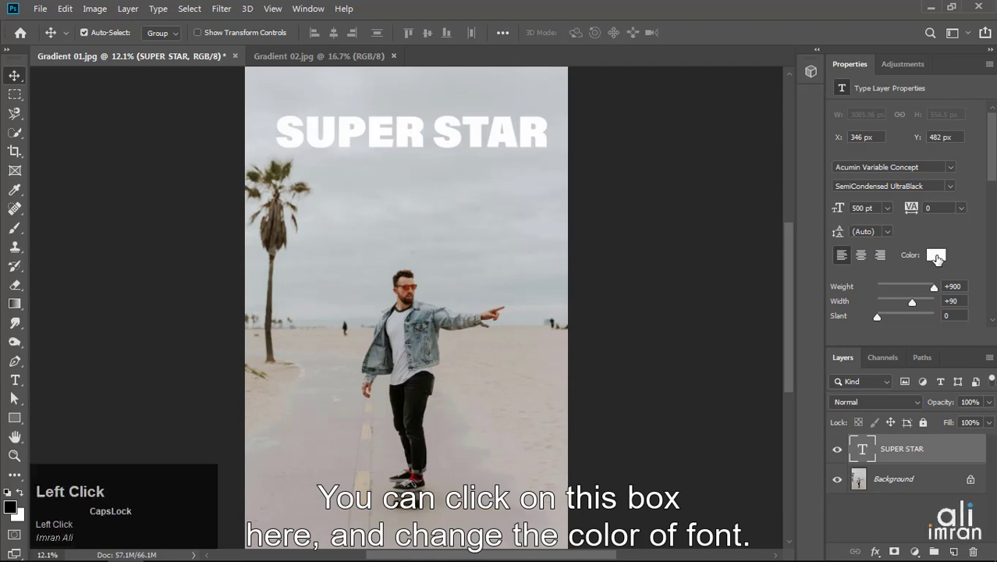
pyautogui.moveTo(414, 272); pyautogui.dragTo(420, 232)
pyautogui.click(443, 344)
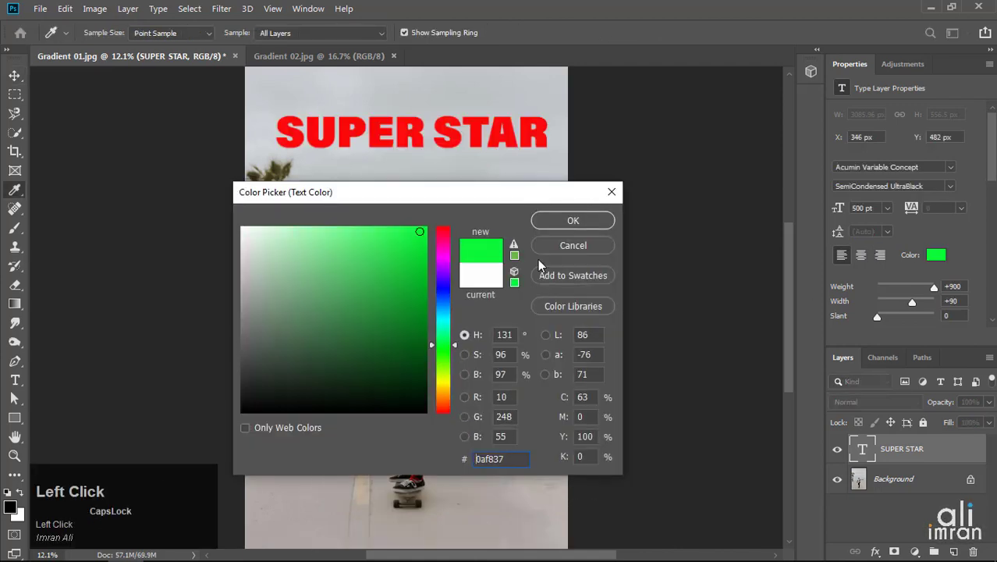
pyautogui.click(586, 221)
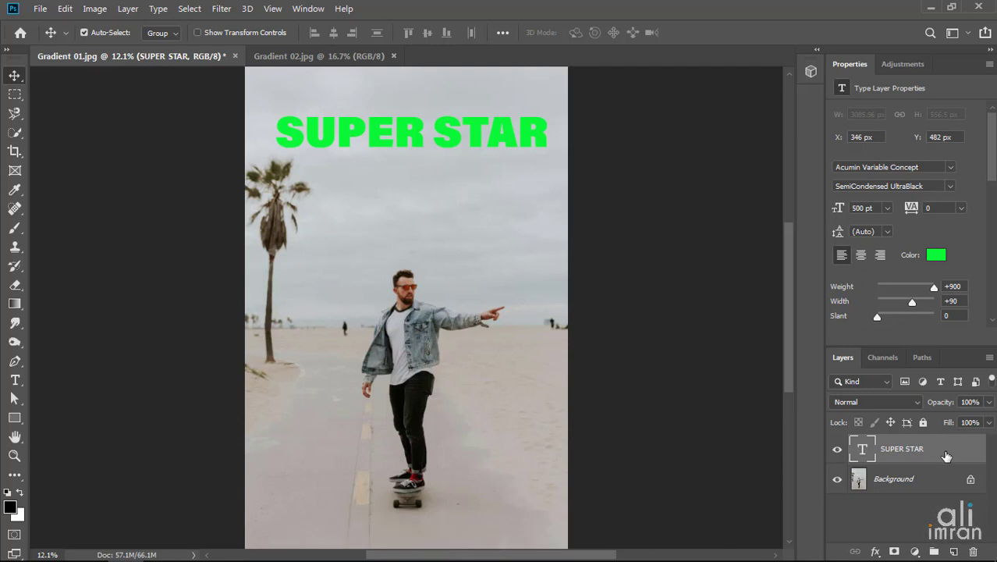
# Step: Add a Gradient Overlay effect to the SUPER STAR layer and open its gradient presets
pyautogui.click(876, 553)
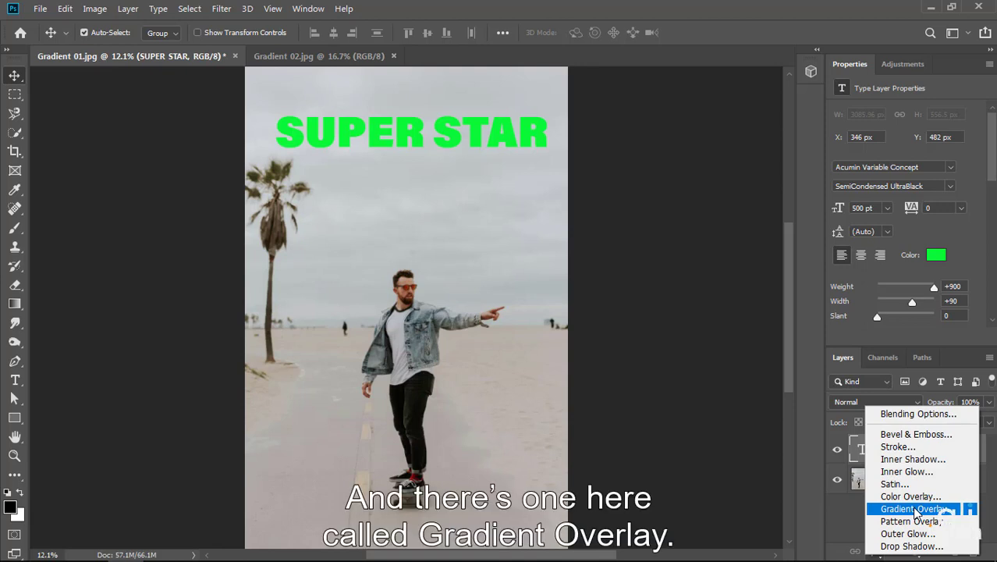
pyautogui.click(964, 511)
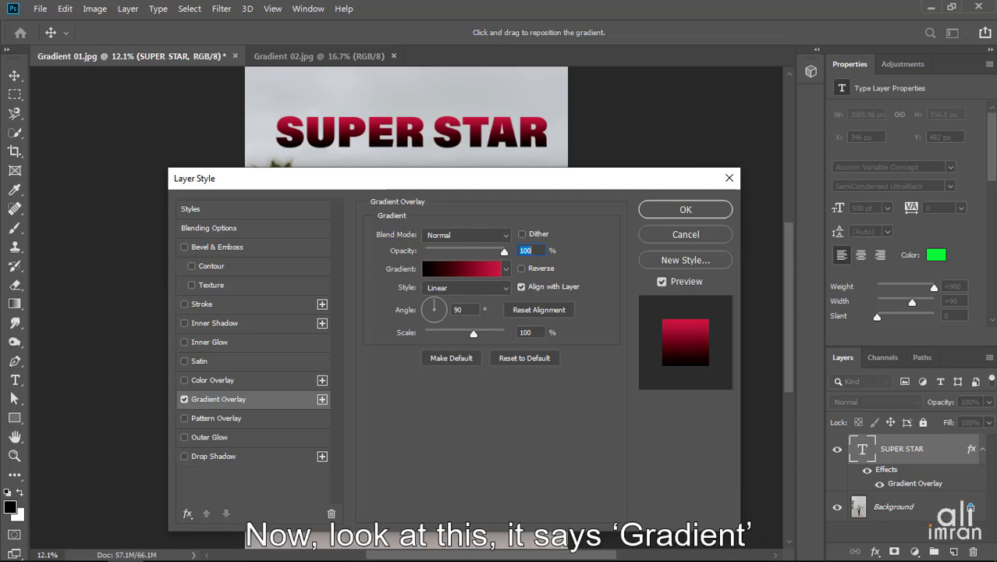
pyautogui.click(505, 269)
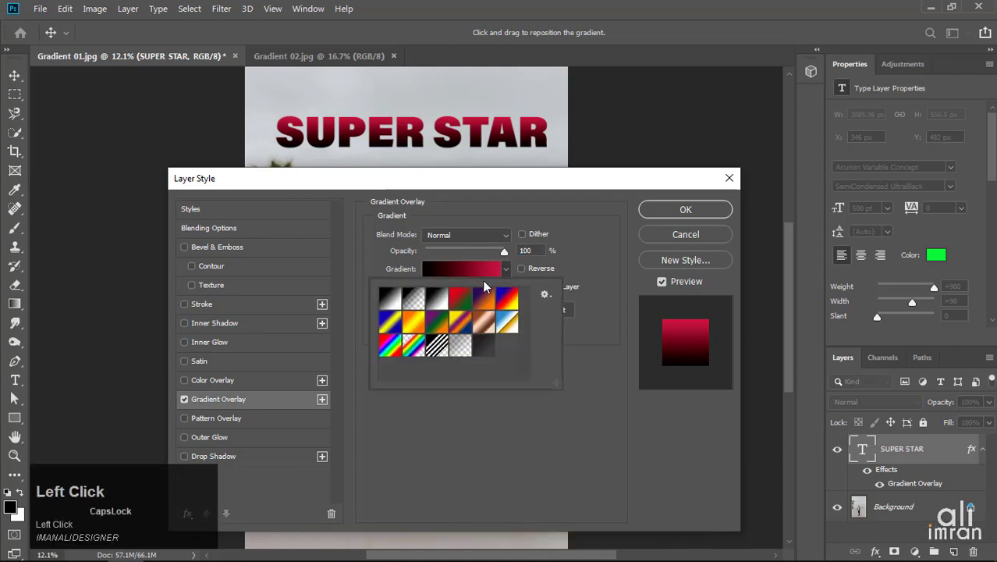
# Step: Try several gradient presets on the text and settle on the black-to-white Foreground to Background preset
pyautogui.click(460, 297)
pyautogui.click(508, 299)
pyautogui.click(414, 321)
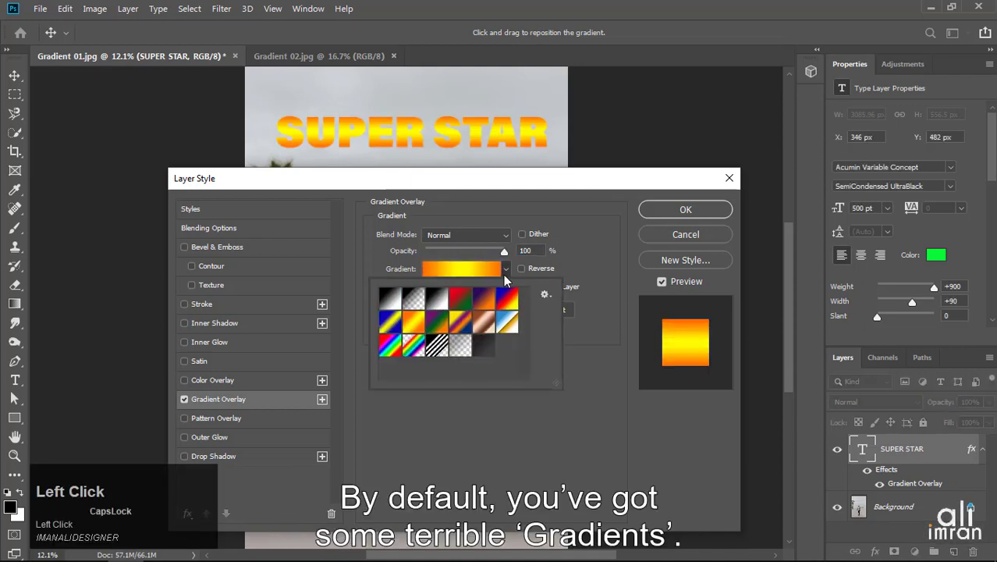
pyautogui.click(437, 321)
pyautogui.click(484, 321)
pyautogui.click(390, 345)
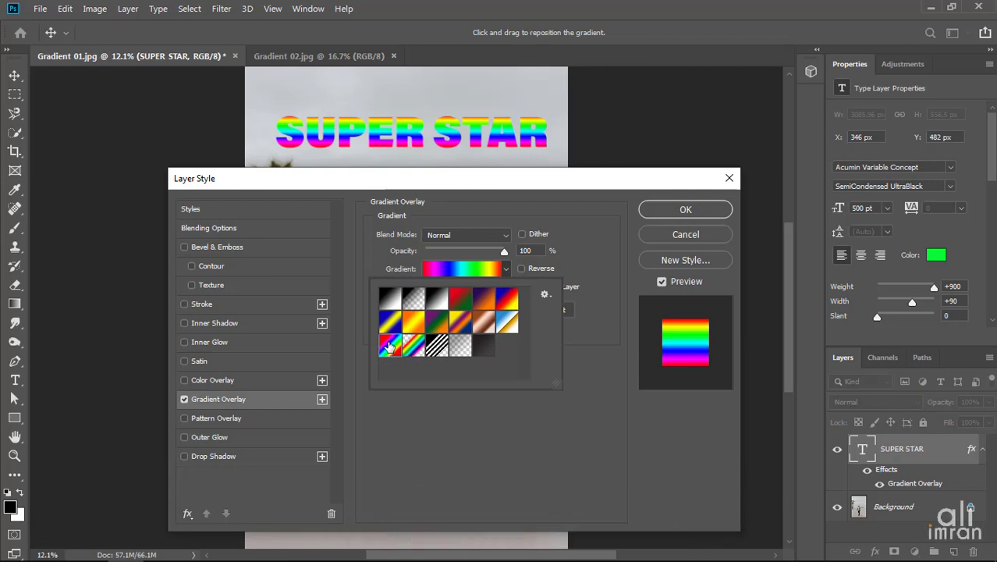
pyautogui.click(437, 344)
pyautogui.click(461, 345)
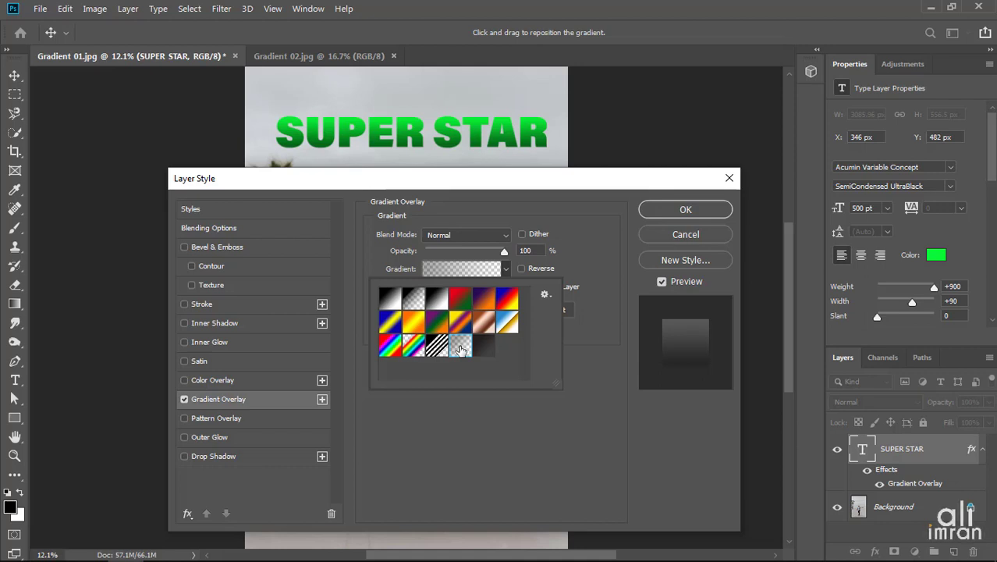
pyautogui.click(389, 299)
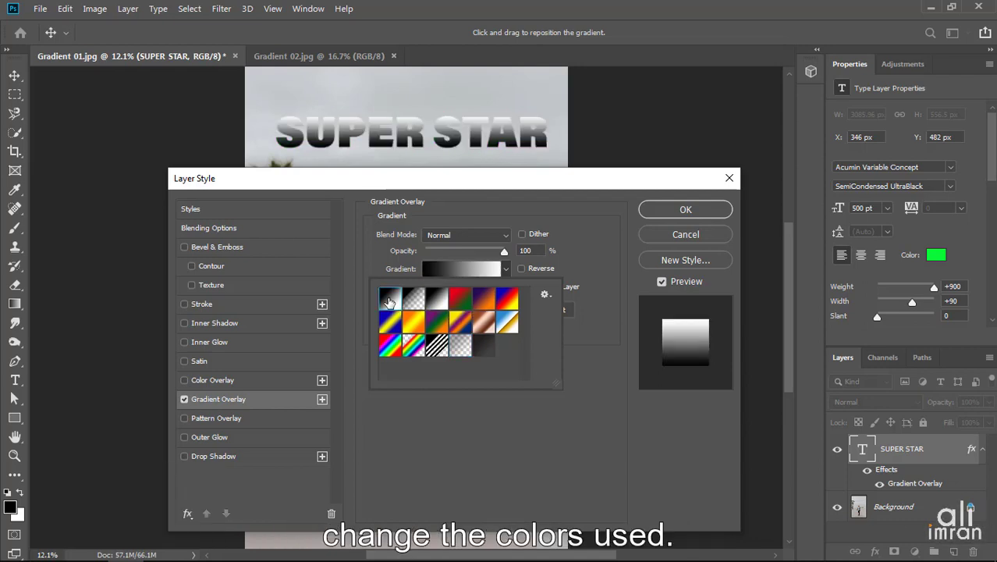
pyautogui.click(505, 267)
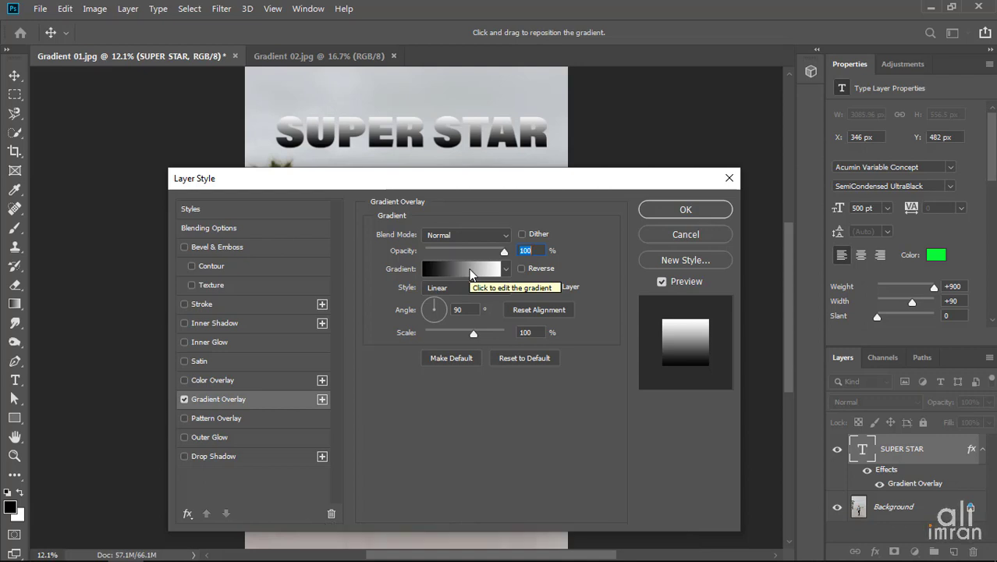
# Step: Edit the overlay gradient and set its black starting colour stop to blue 006cff
pyautogui.click(469, 269)
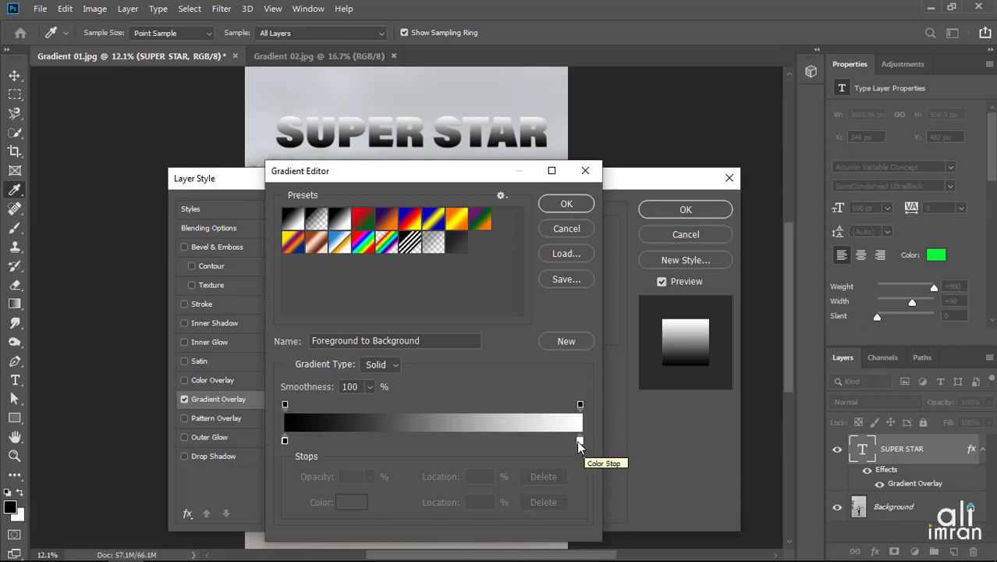
pyautogui.doubleClick(284, 440)
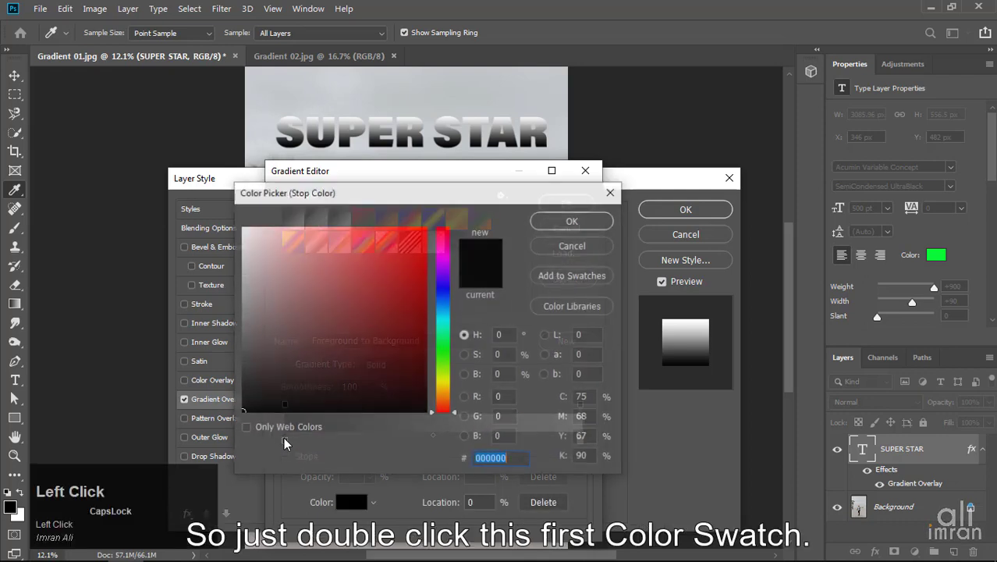
pyautogui.click(446, 411)
pyautogui.moveTo(446, 414); pyautogui.dragTo(446, 250)
pyautogui.moveTo(447, 249); pyautogui.dragTo(438, 300)
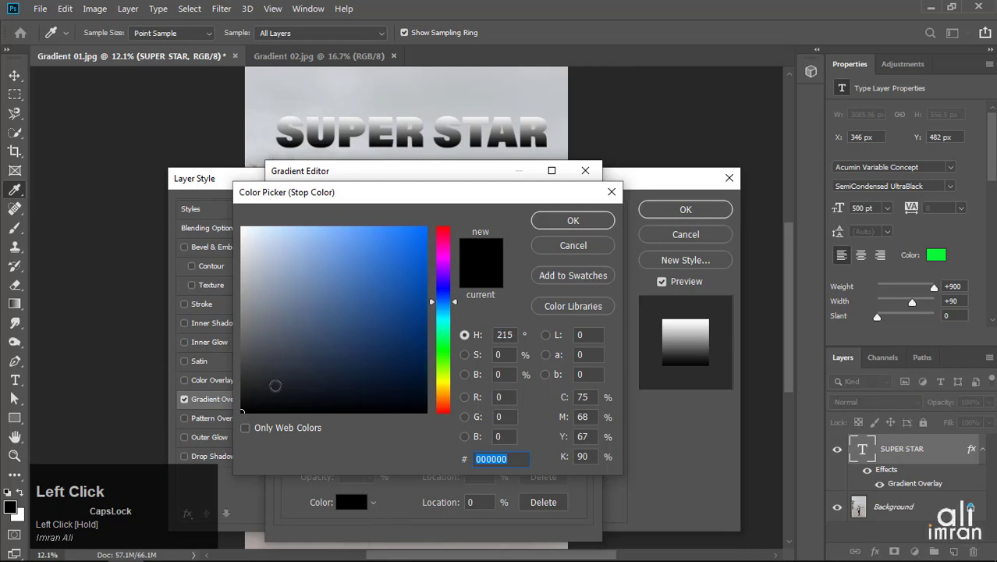
pyautogui.click(425, 227)
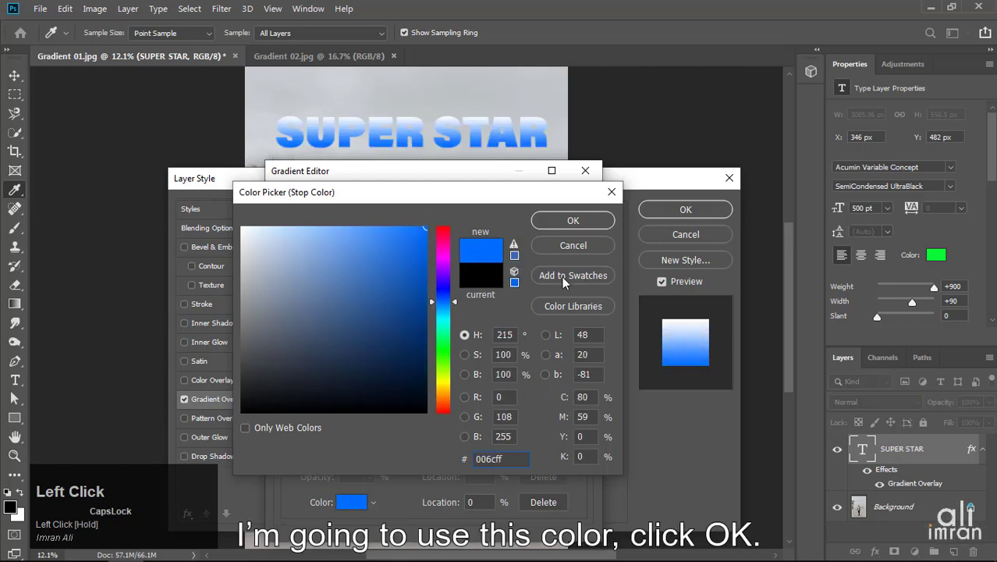
pyautogui.click(587, 219)
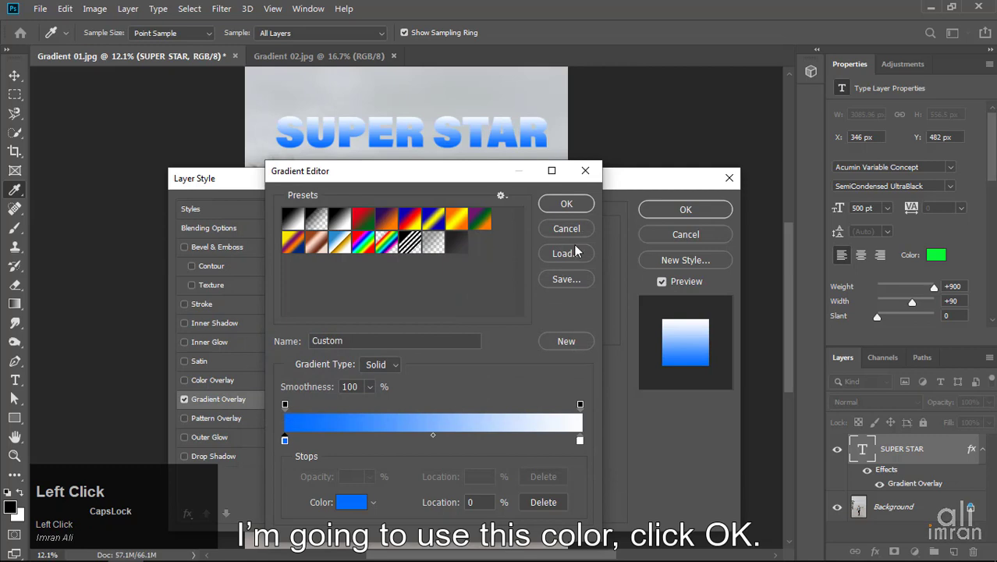
# Step: Set the gradient's white end colour stop to red ff0000 and accept the edited gradient
pyautogui.doubleClick(580, 441)
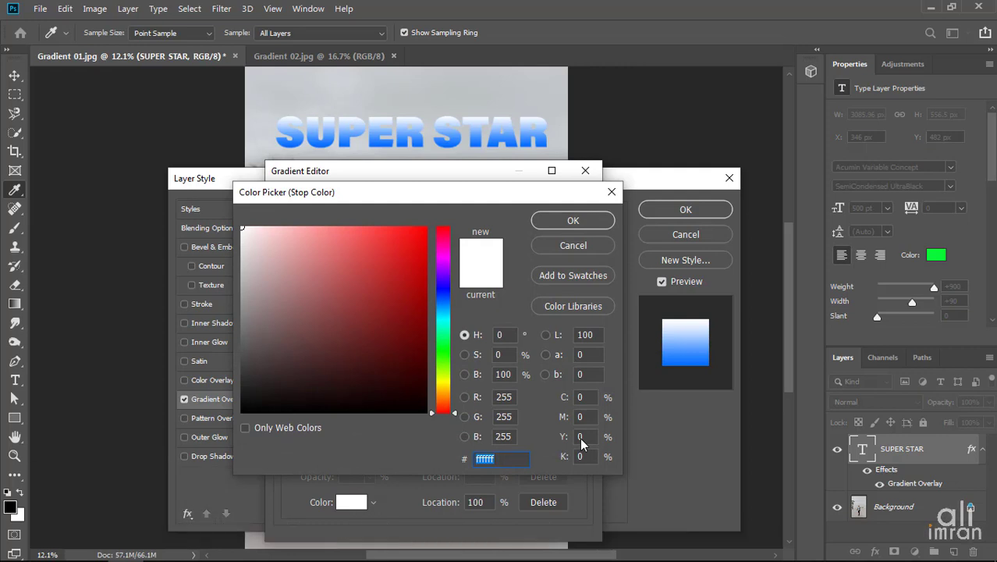
pyautogui.click(445, 414)
pyautogui.moveTo(444, 414)
pyautogui.mouseDown()
pyautogui.moveTo(448, 261)
pyautogui.moveTo(449, 414)
pyautogui.mouseUp()
pyautogui.click(426, 227)
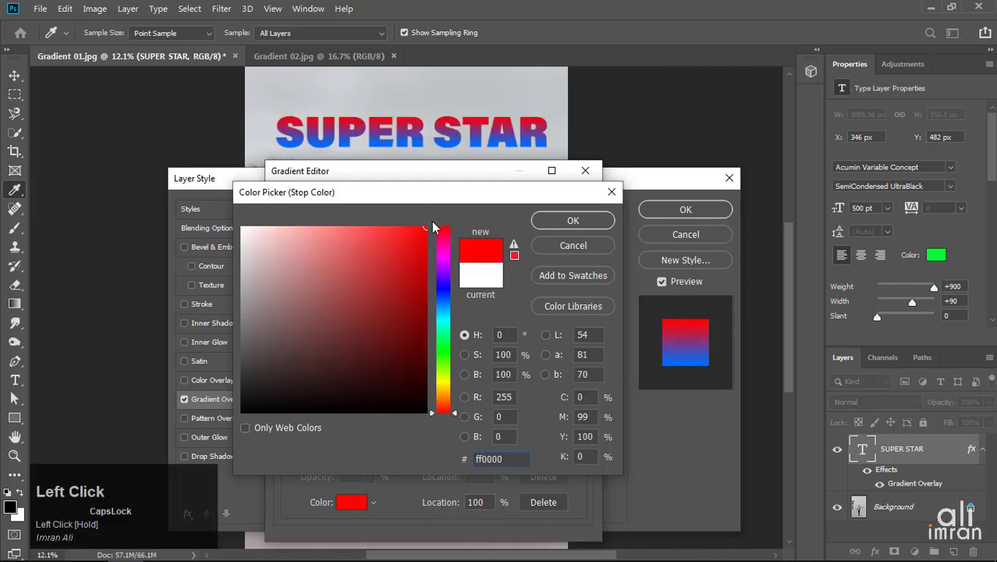
pyautogui.click(566, 222)
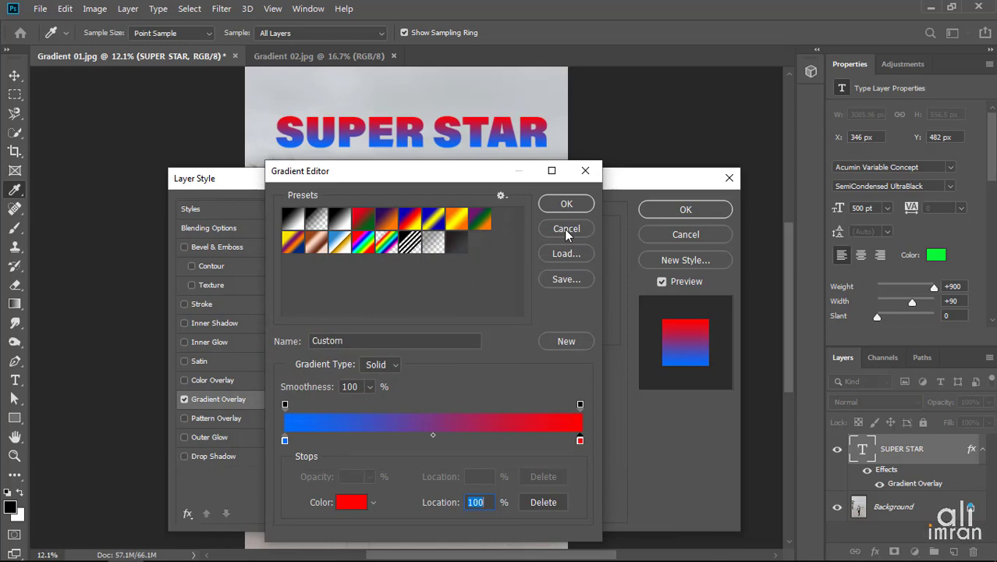
pyautogui.click(562, 204)
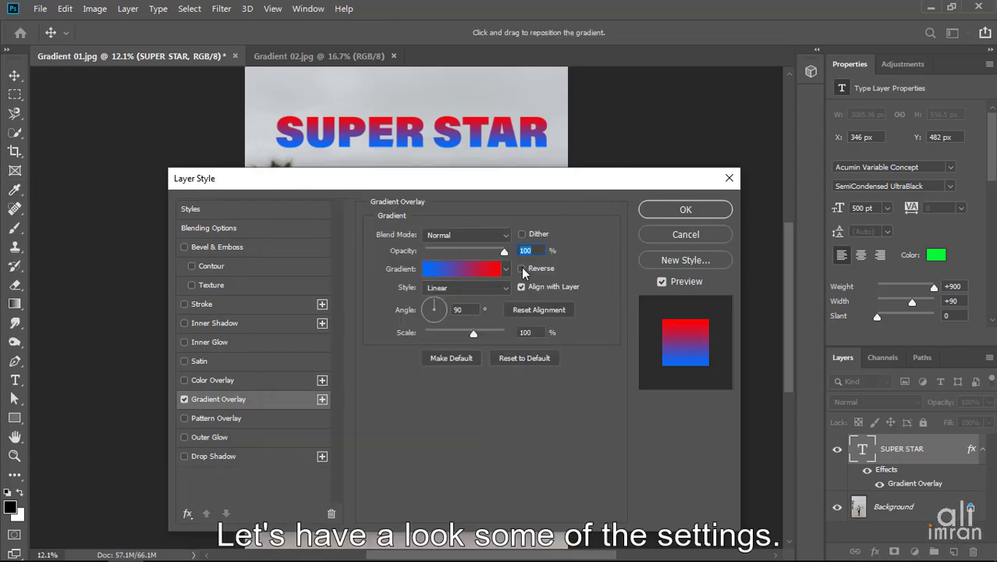
# Step: Try reversing the direction of the text's blue-to-red gradient overlay
pyautogui.click(521, 269)
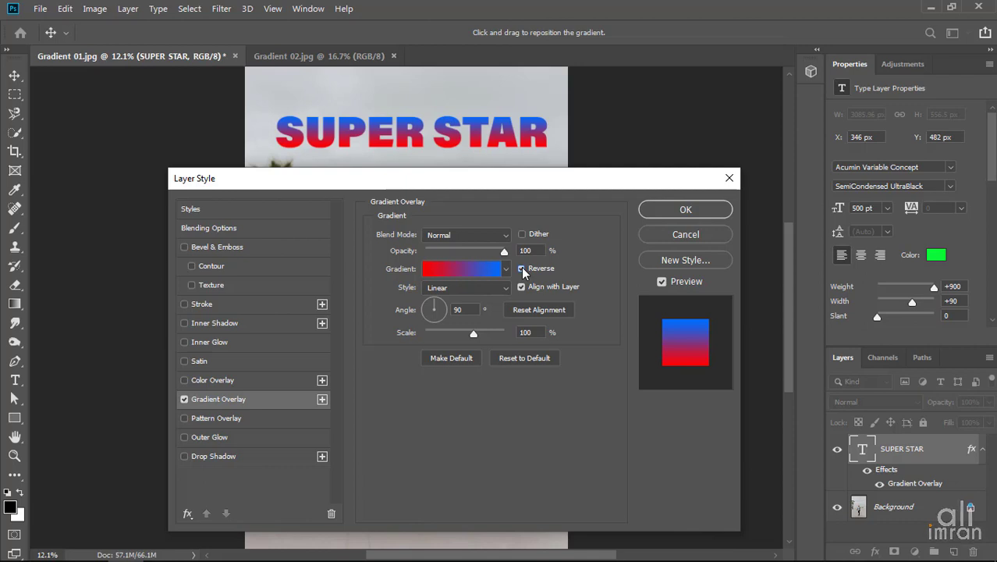
pyautogui.click(522, 269)
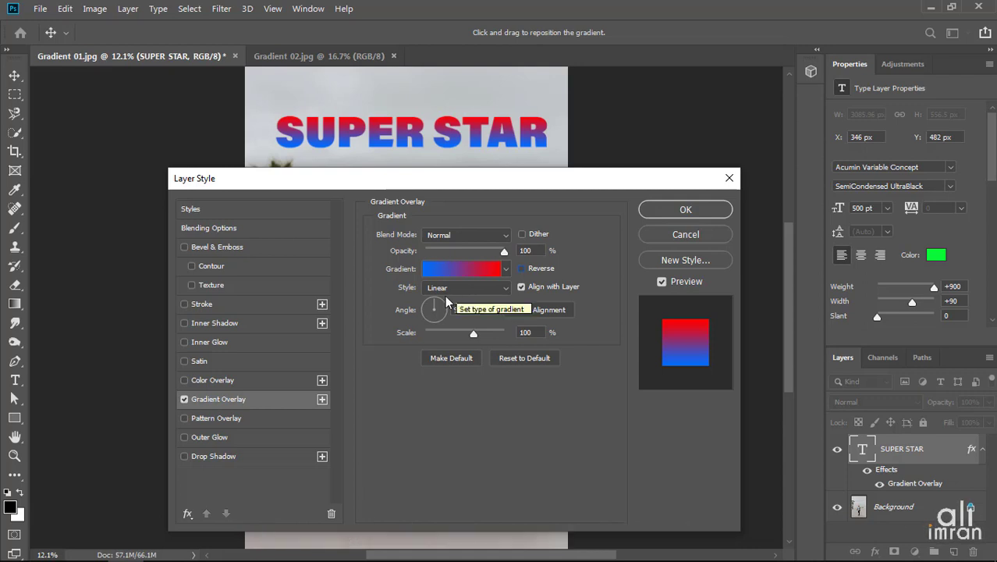
# Step: Try a 125° angle on the text's gradient overlay, and try the Radial and Angle gradient styles
pyautogui.moveTo(436, 306)
pyautogui.mouseDown()
pyautogui.moveTo(428, 319)
pyautogui.moveTo(445, 323)
pyautogui.moveTo(435, 298)
pyautogui.moveTo(423, 297)
pyautogui.moveTo(430, 308)
pyautogui.mouseUp()
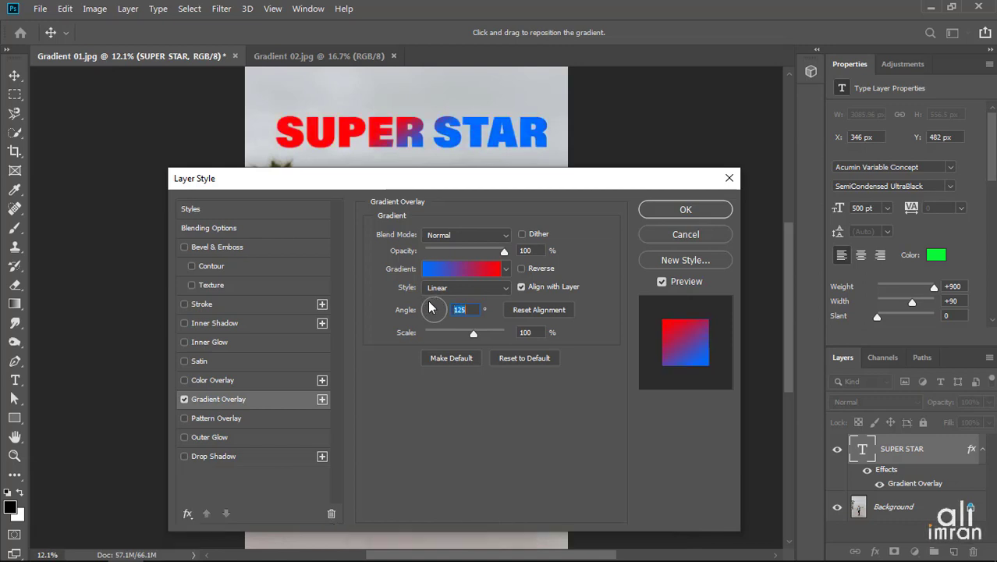
pyautogui.click(502, 286)
pyautogui.click(505, 285)
pyautogui.click(505, 285)
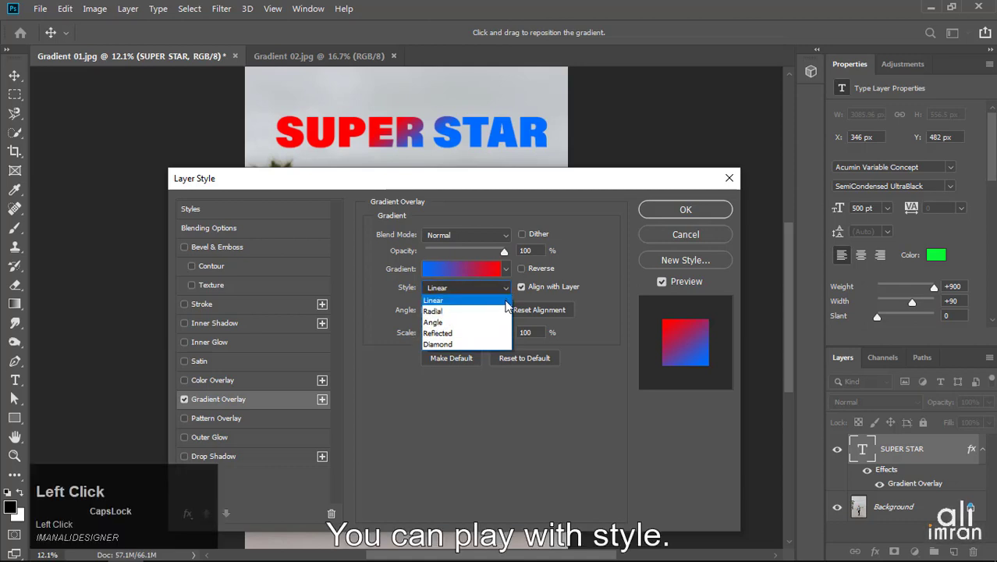
pyautogui.click(503, 311)
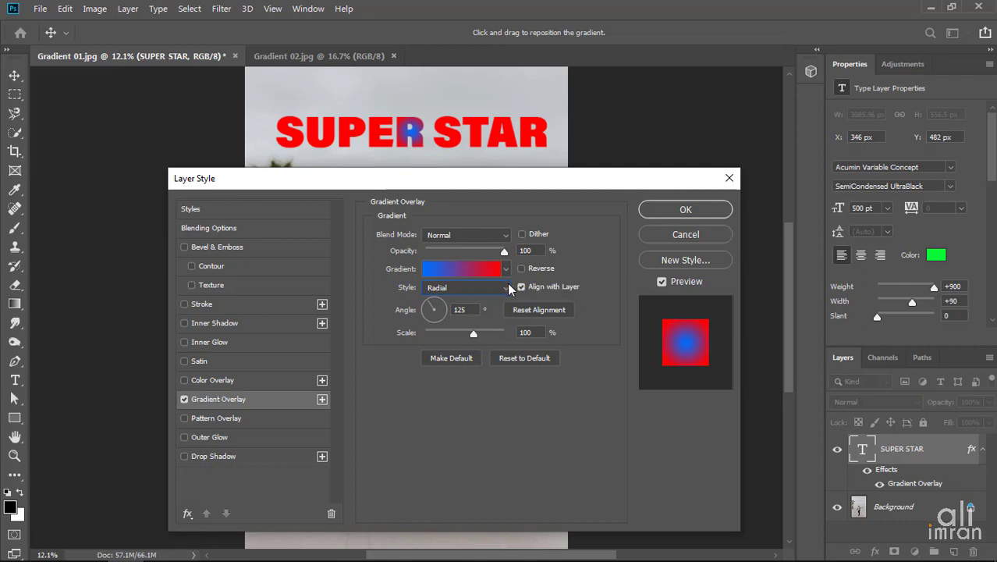
pyautogui.click(505, 288)
pyautogui.click(490, 323)
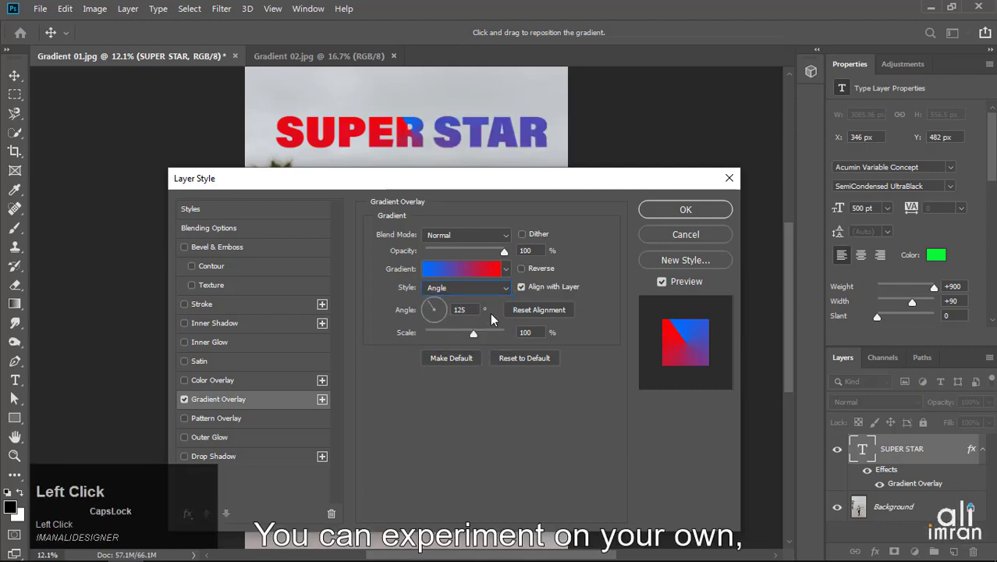
# Step: Try the Reflected style, a 117% scale and the Diamond style on the gradient overlay, and return the style to Linear
pyautogui.click(505, 289)
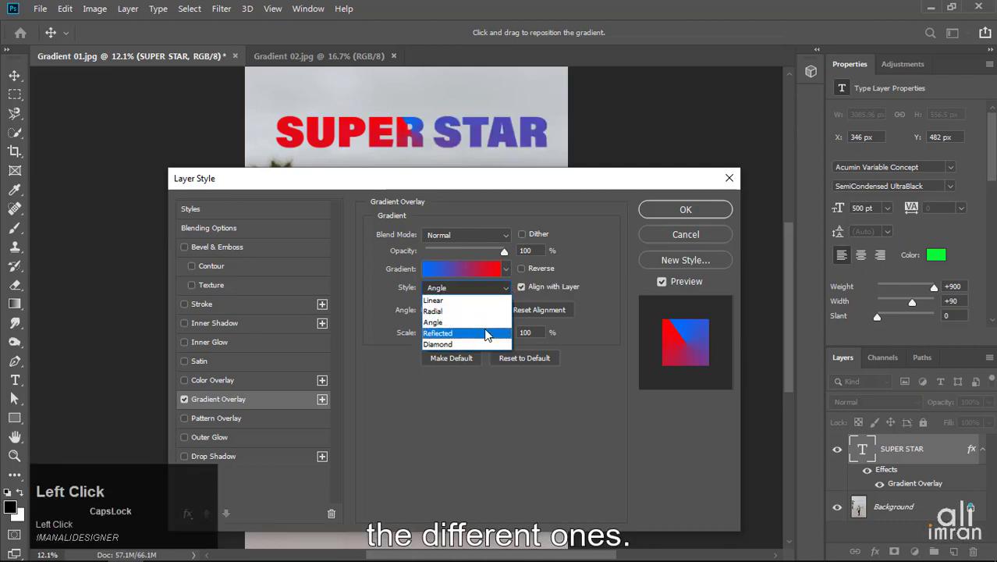
pyautogui.click(487, 334)
pyautogui.click(484, 333)
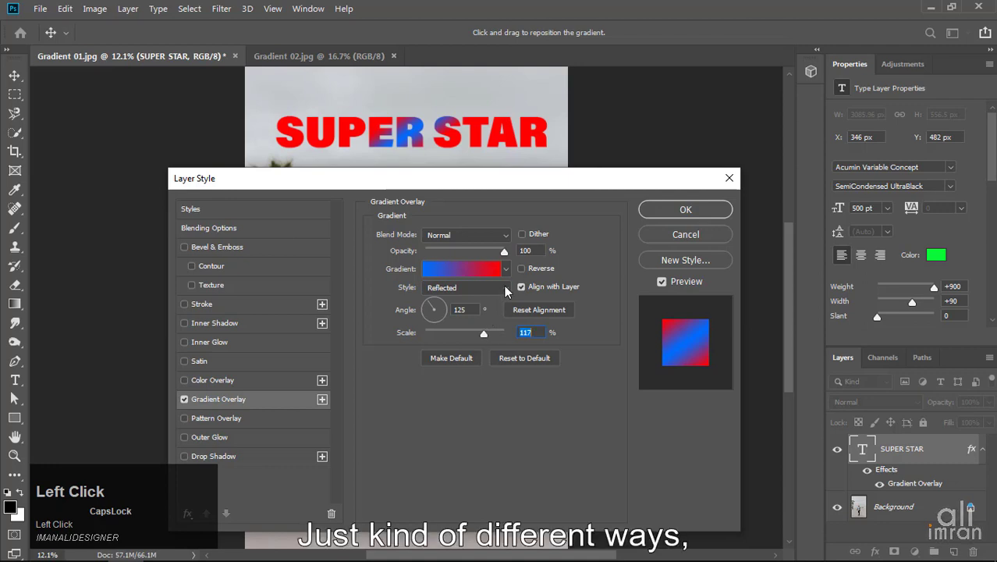
pyautogui.click(505, 291)
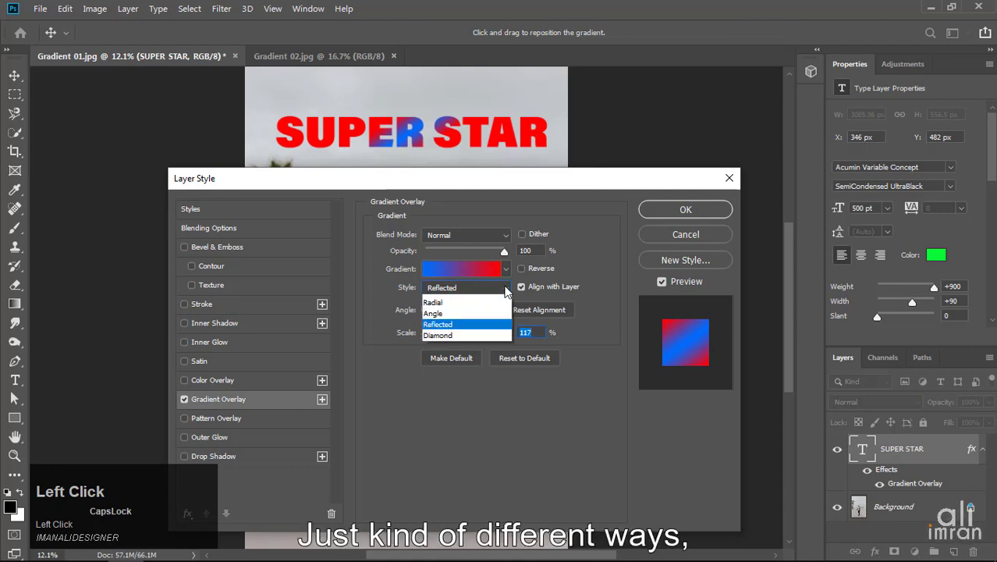
pyautogui.click(494, 344)
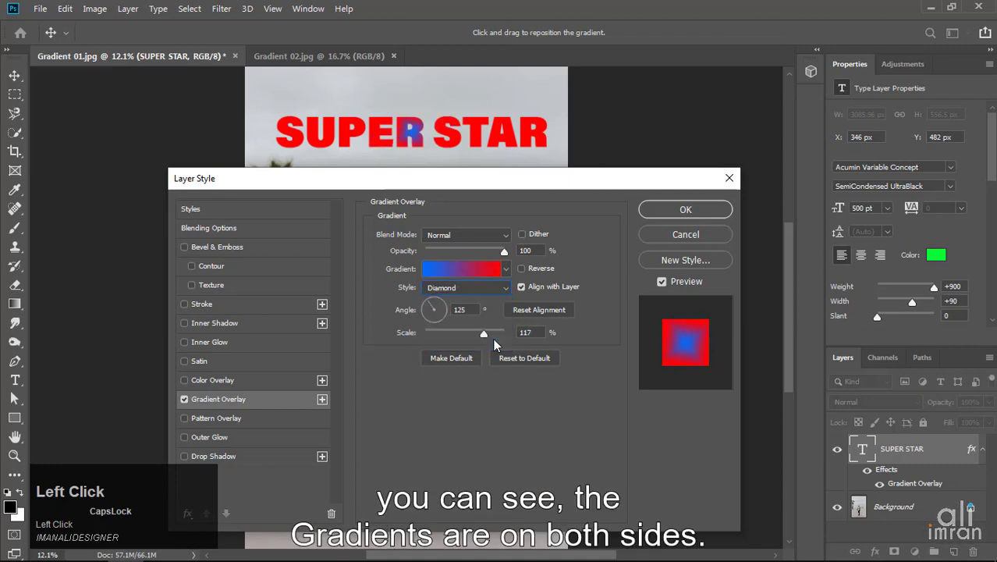
pyautogui.click(508, 291)
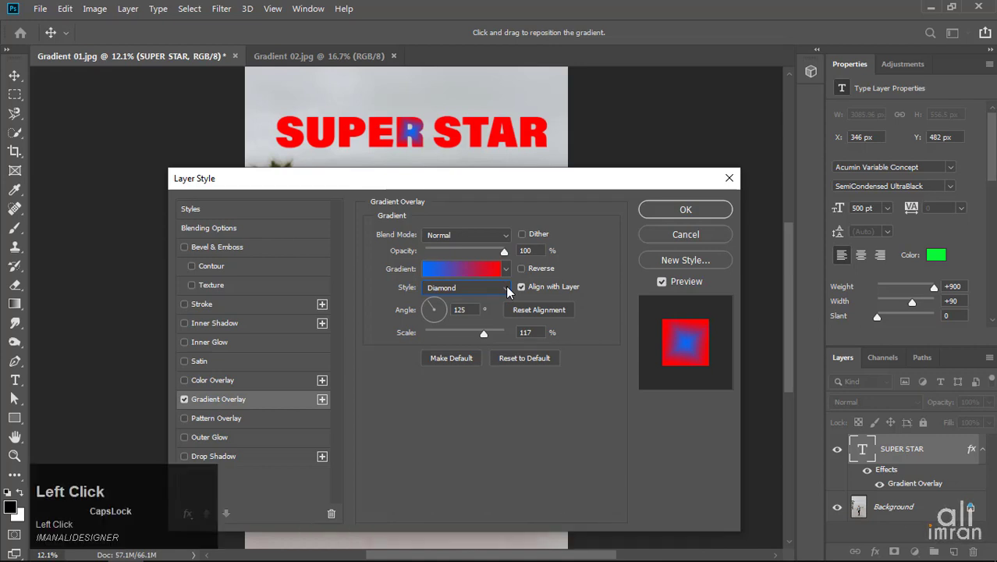
pyautogui.click(506, 300)
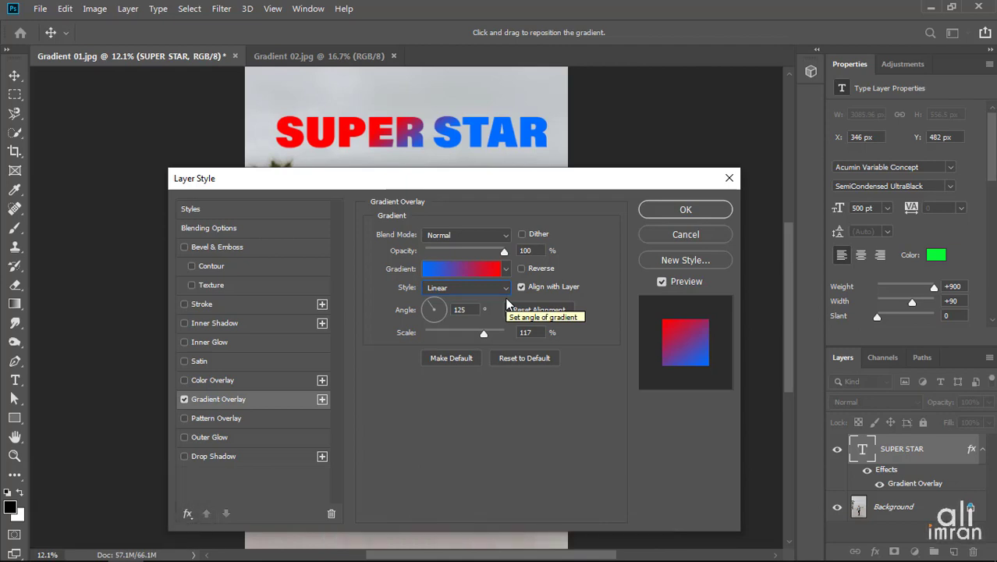
# Step: Set the gradient overlay's angle to 90° and, after trying 10%, its scale to 100%, and accept the layer style
pyautogui.click(463, 310)
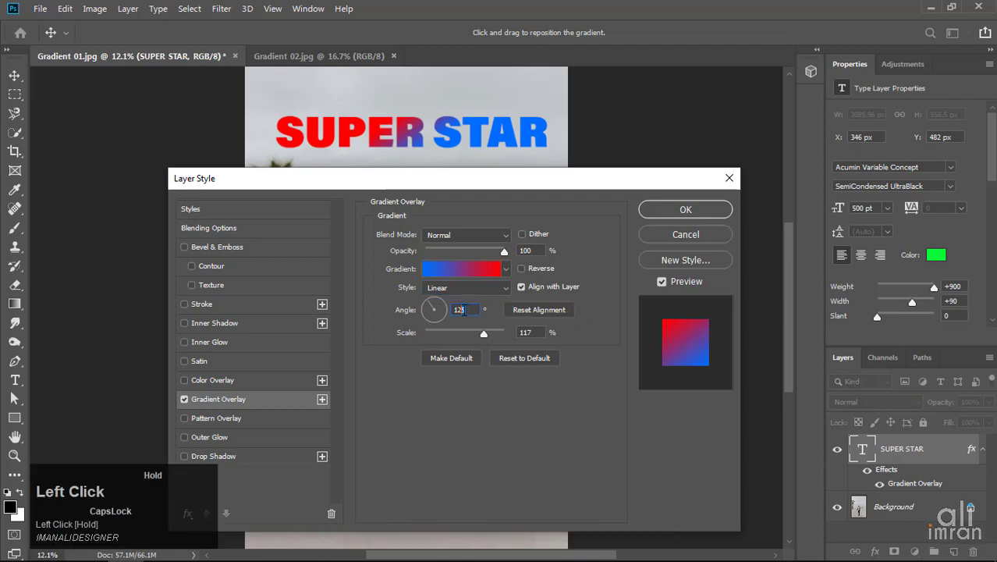
pyautogui.write('90')
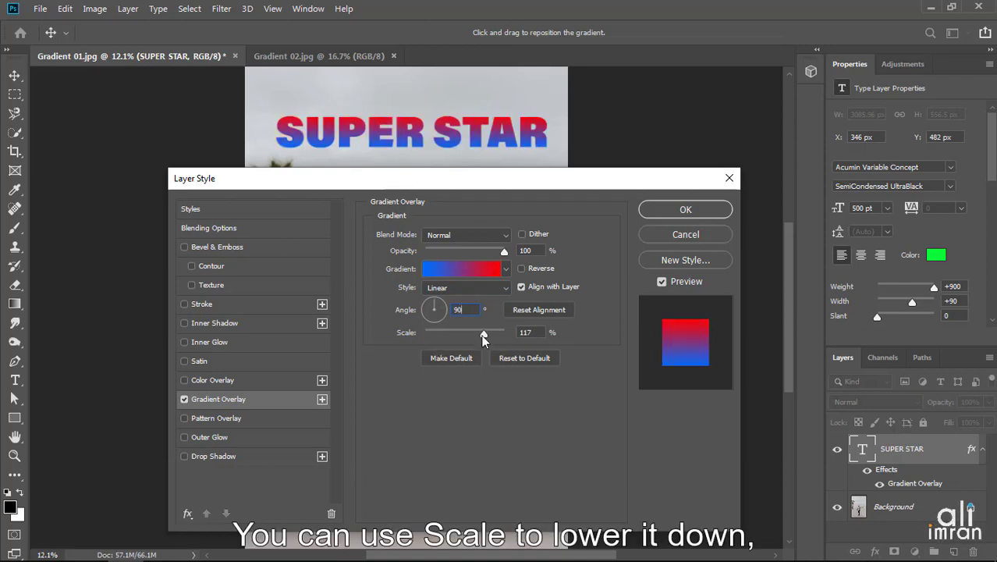
pyautogui.moveTo(481, 335); pyautogui.dragTo(425, 333)
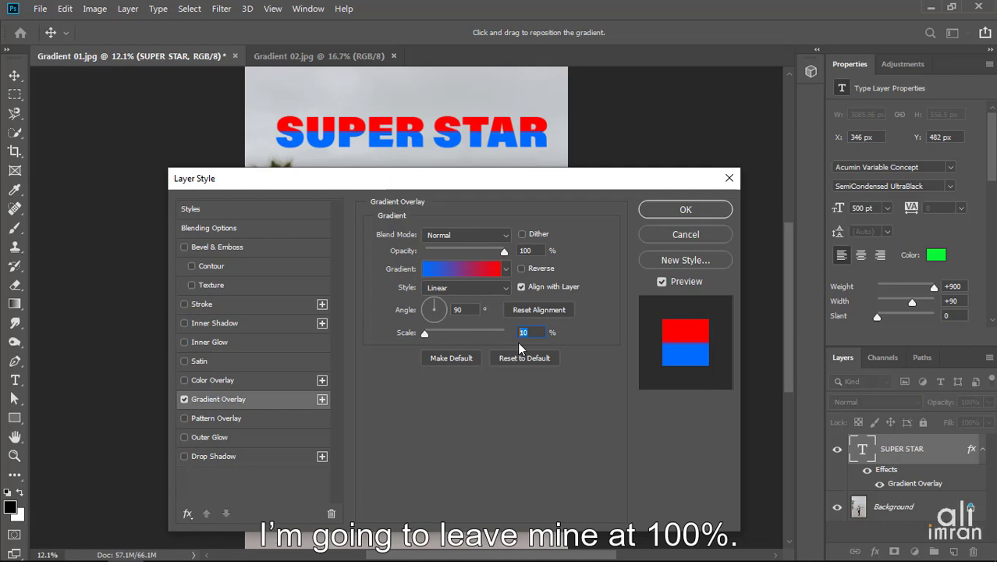
pyautogui.write('100')
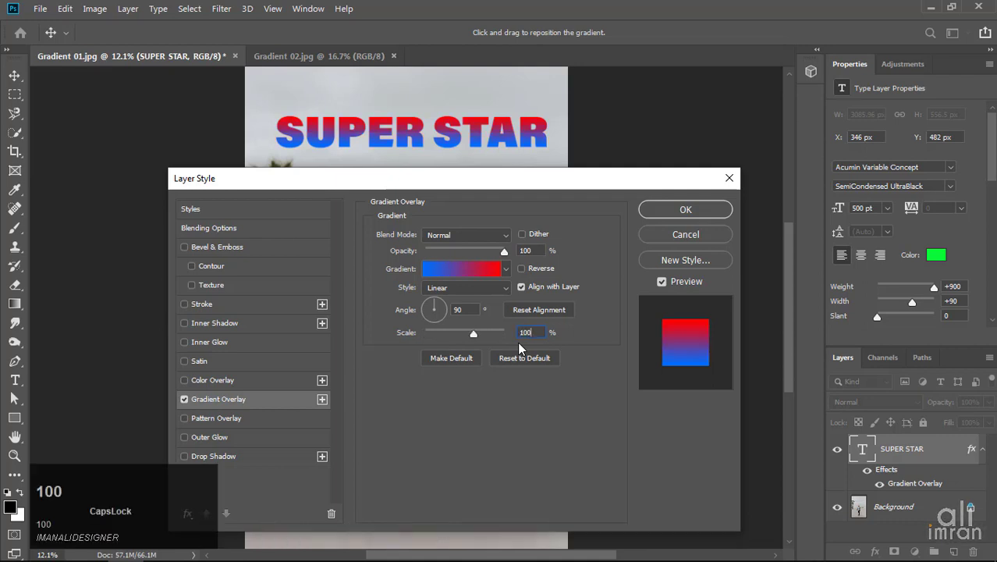
pyautogui.press('Return')
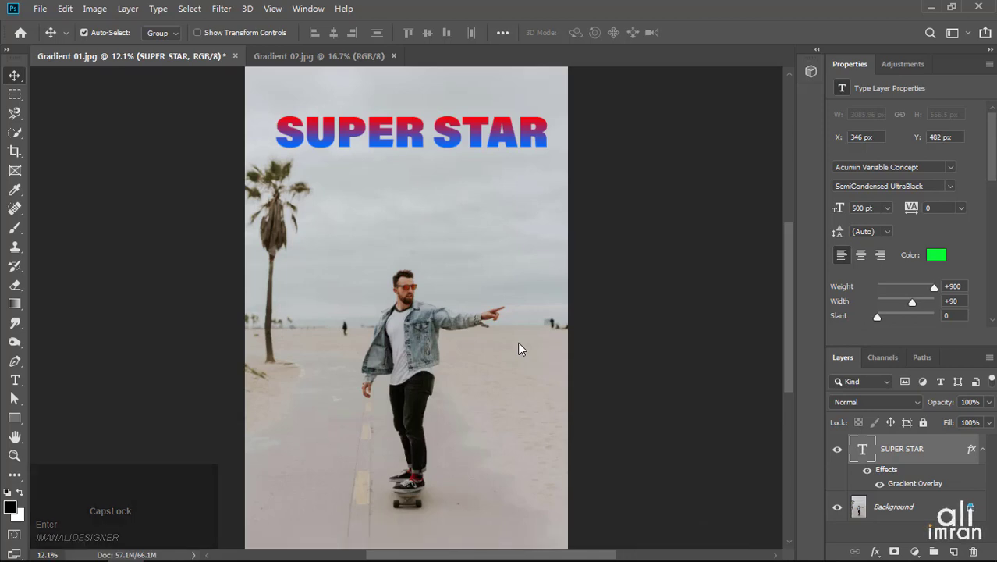
# Step: Reopen the layer style of the SUPER STAR text layer and display its Gradient Overlay settings
pyautogui.moveTo(890, 469); pyautogui.dragTo(892, 470)
pyautogui.doubleClick(892, 470)
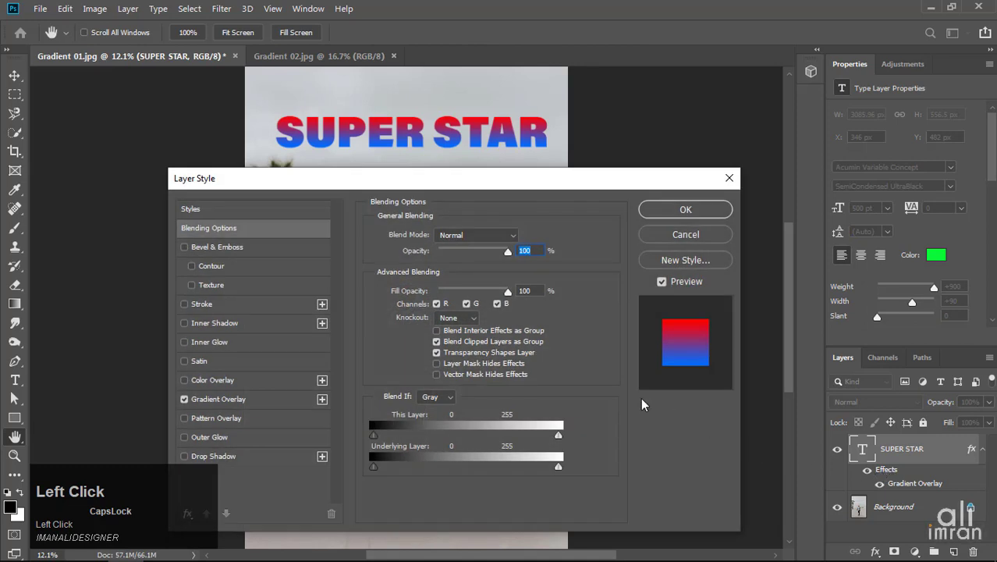
pyautogui.click(250, 399)
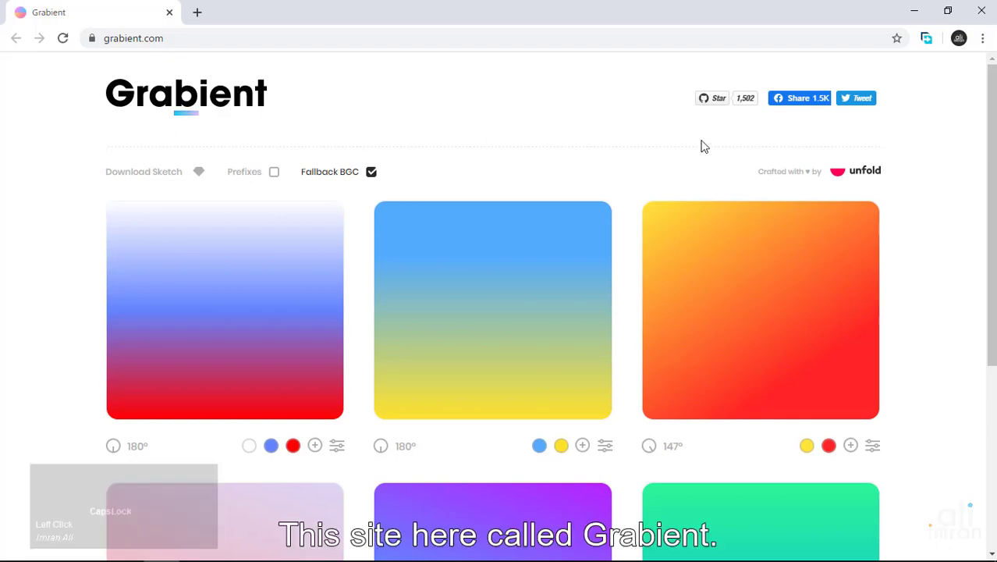
# Step: Switch to the Grabient website in the browser and look through its pages of example gradients for a colour combination
pyautogui.scroll(-5, 652, 230)
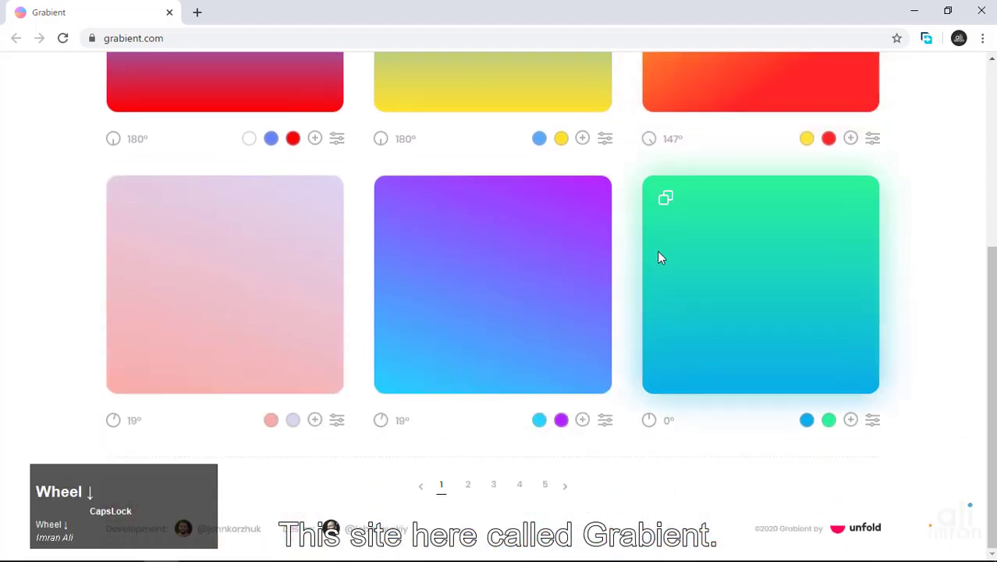
pyautogui.click(468, 485)
pyautogui.scroll(2, 936, 369)
pyautogui.scroll(2, 363, 307)
pyautogui.scroll(-4, 767, 330)
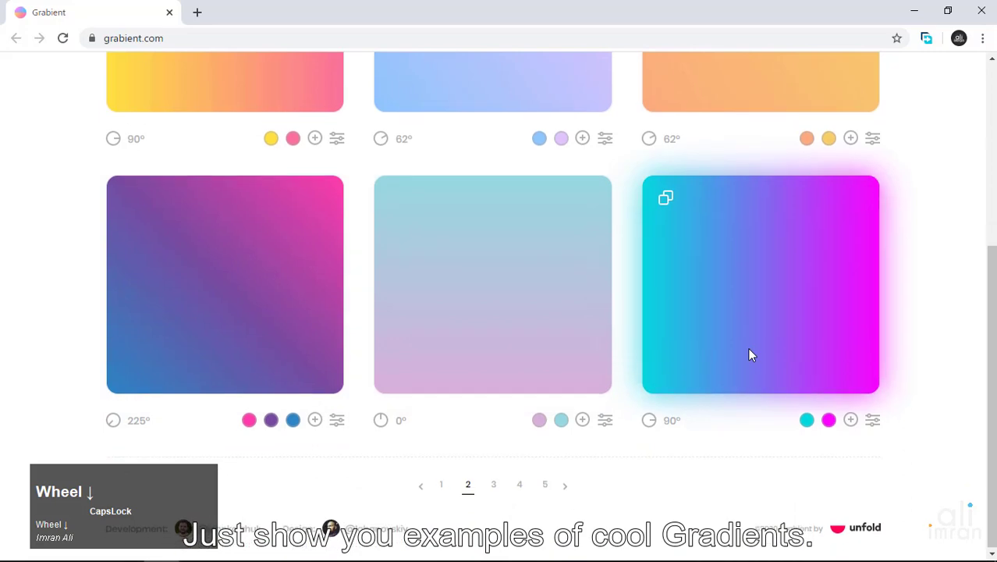
pyautogui.click(493, 485)
pyautogui.scroll(4, 553, 416)
pyautogui.scroll(-4, 349, 294)
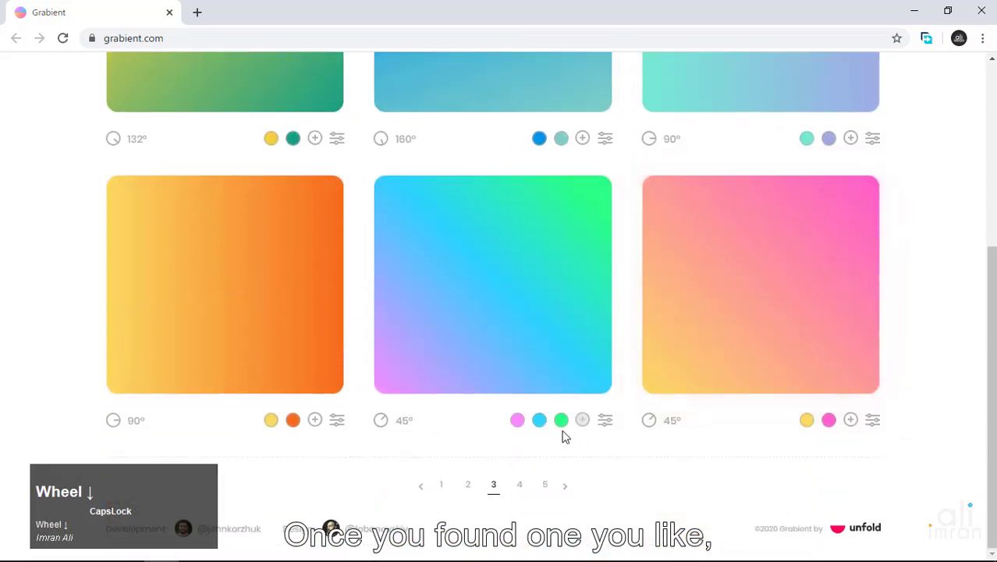
pyautogui.click(522, 485)
pyautogui.scroll(4, 657, 415)
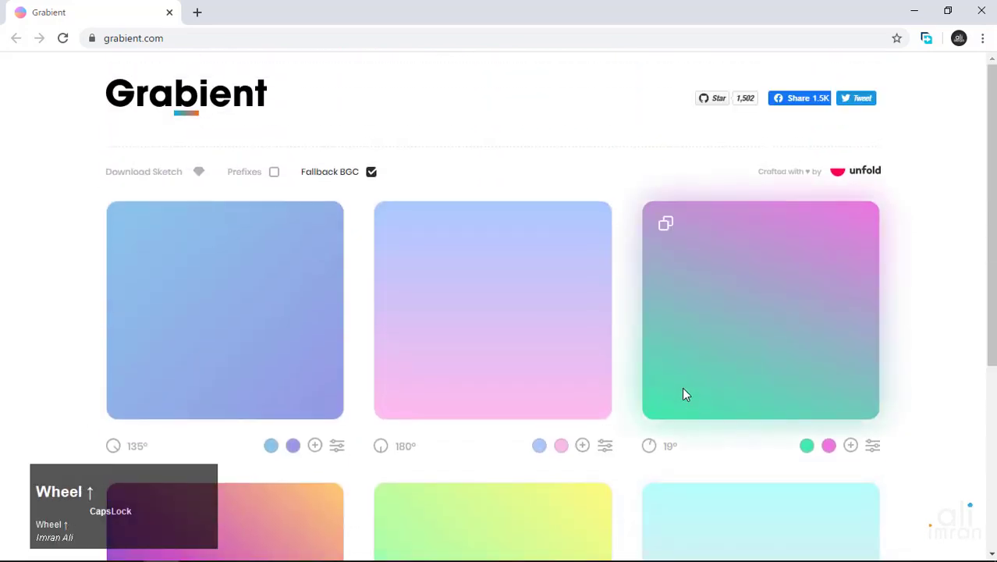
pyautogui.scroll(-1, 763, 334)
pyautogui.scroll(-3, 763, 334)
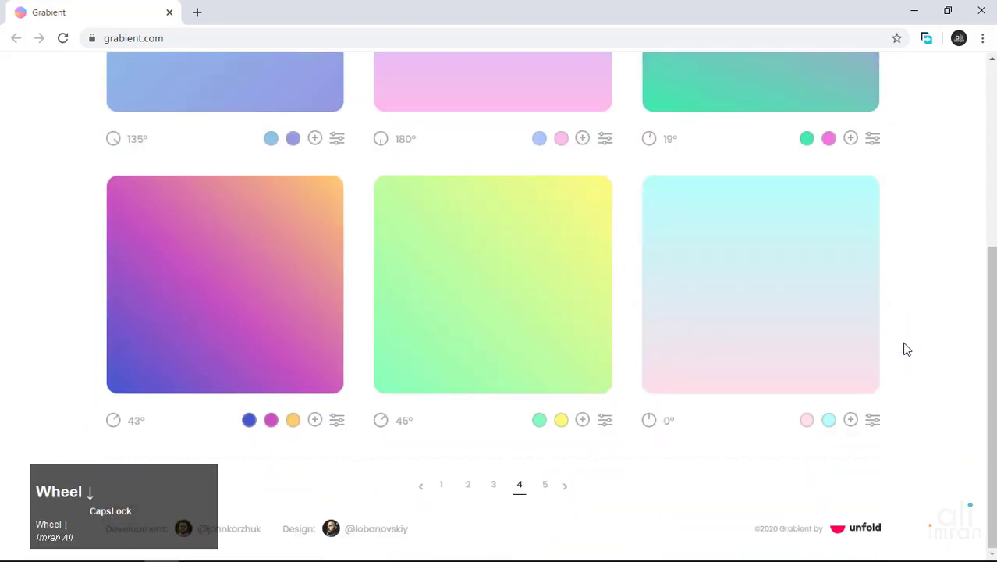
pyautogui.click(546, 485)
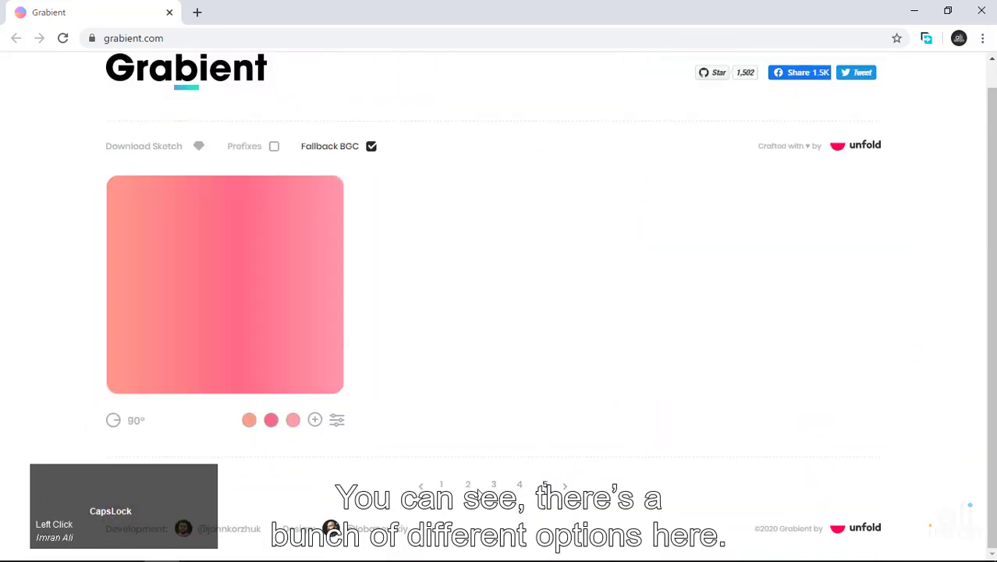
pyautogui.click(495, 485)
pyautogui.scroll(5, 582, 461)
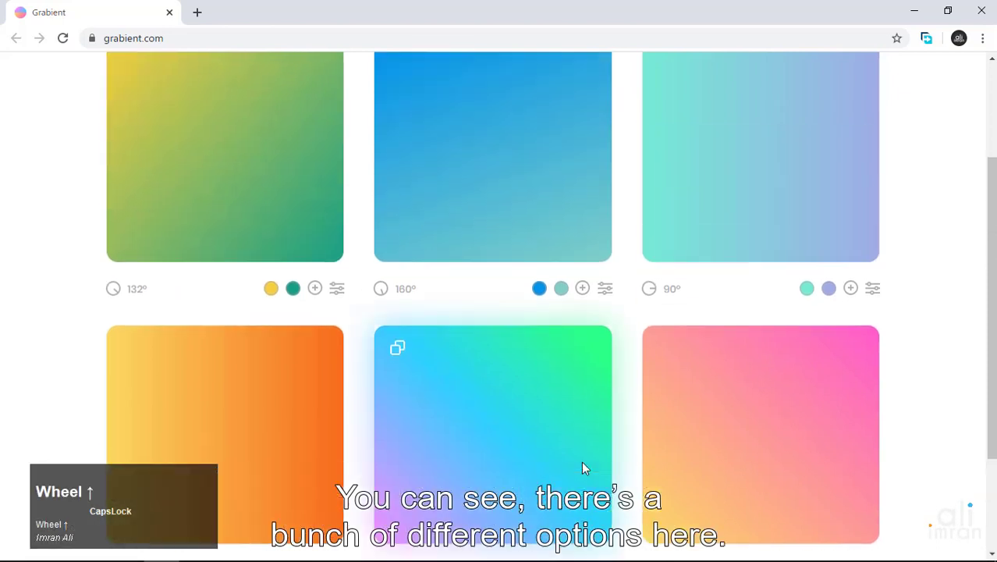
pyautogui.scroll(-5, 746, 402)
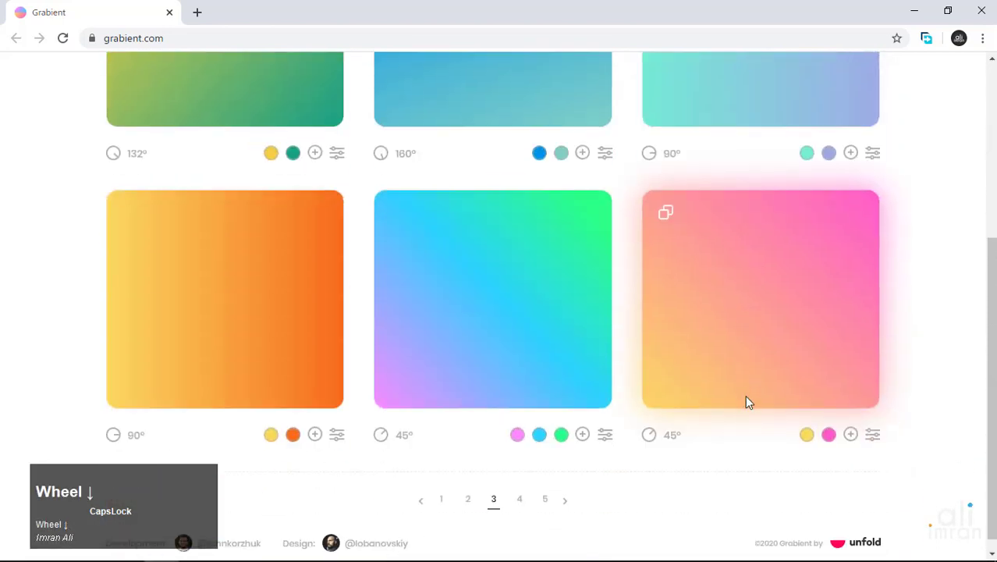
pyautogui.scroll(-1, 745, 395)
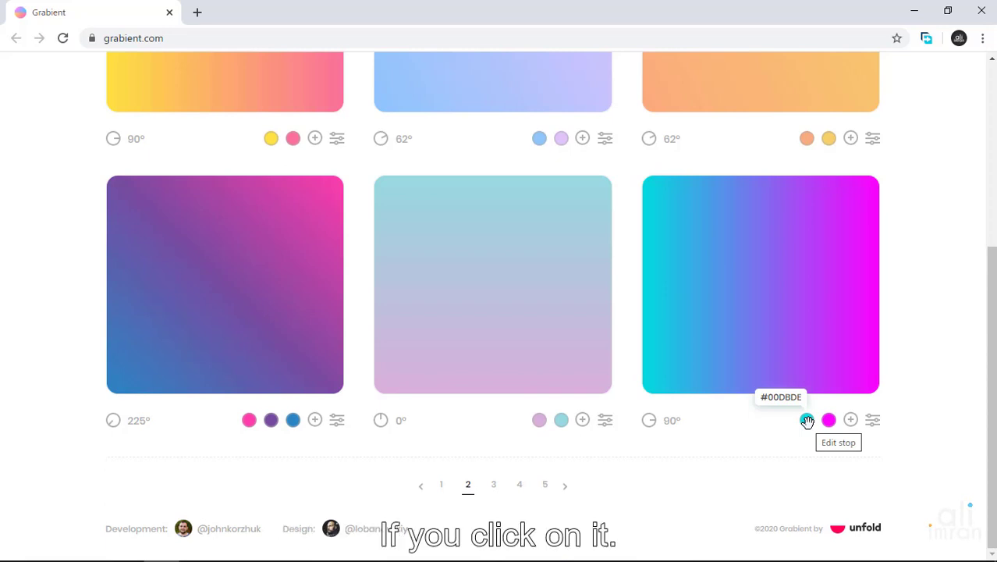
# Step: Open the cyan colour stop of the cyan-to-magenta gradient and copy its hex code #00DBDE
pyautogui.click(807, 422)
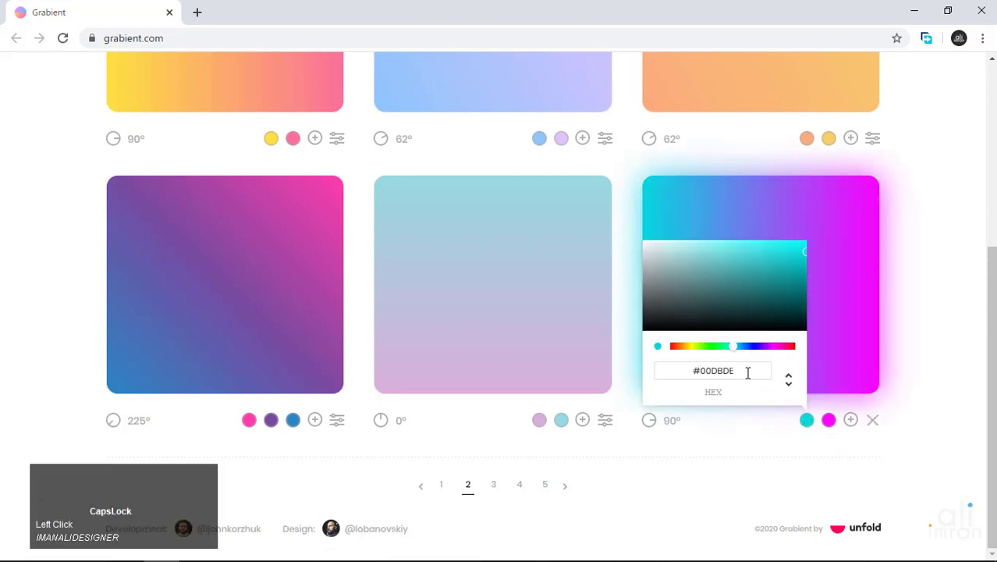
pyautogui.moveTo(748, 373); pyautogui.dragTo(713, 370)
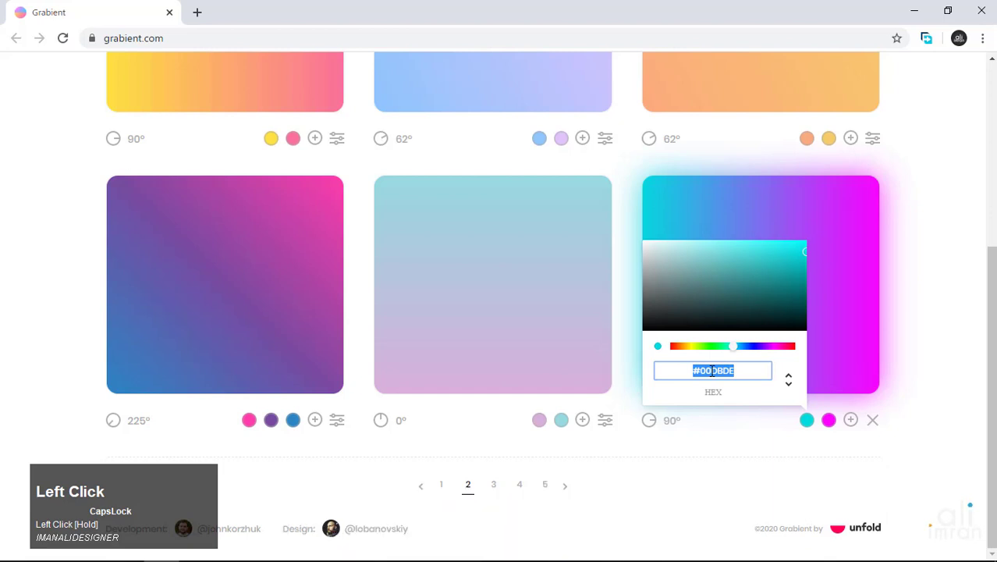
pyautogui.rightClick(713, 372)
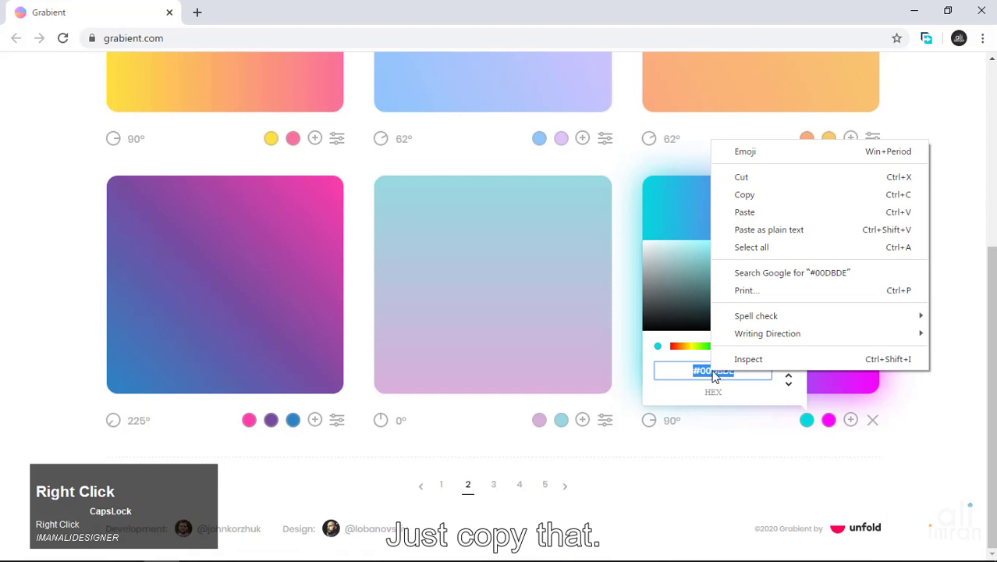
pyautogui.click(768, 197)
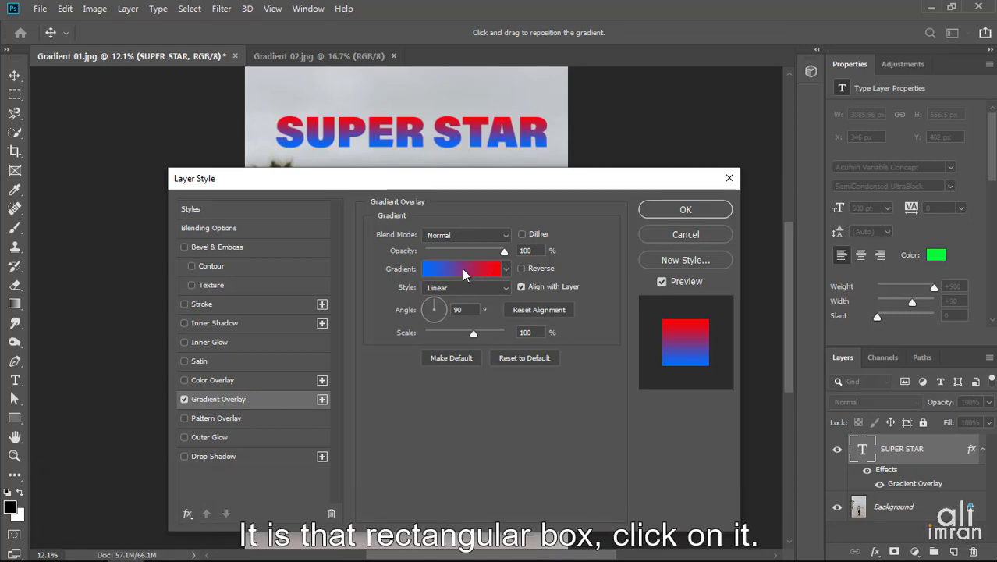
# Step: Switch to Photoshop, open the overlay's gradient for editing and set its blue colour stop to the copied hex code 00DBDE
pyautogui.click(462, 268)
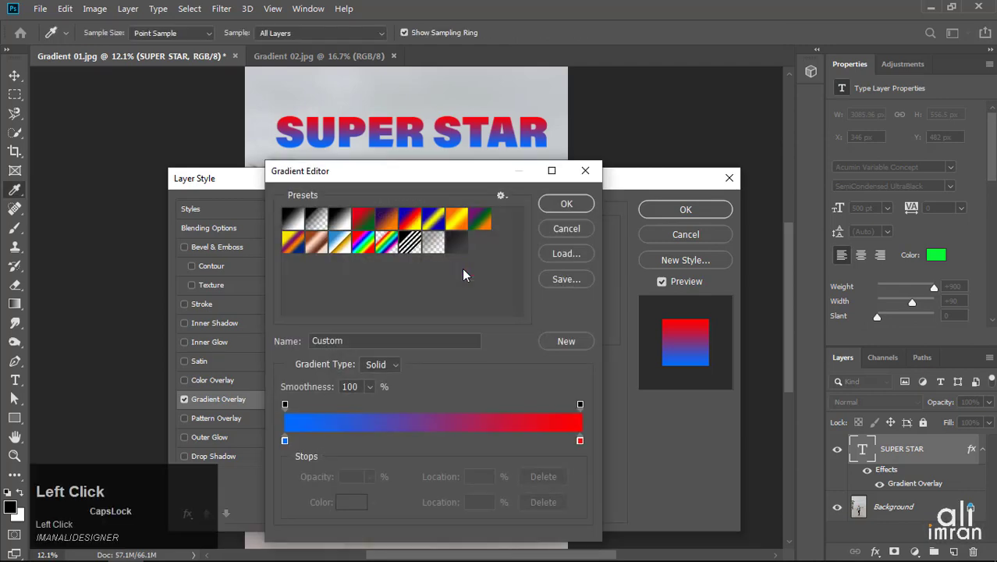
pyautogui.doubleClick(284, 439)
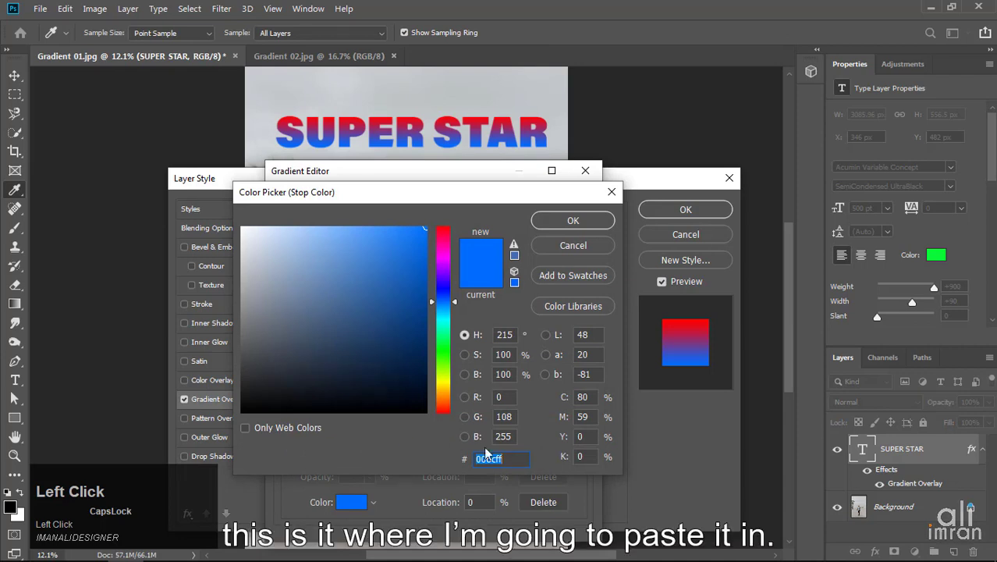
pyautogui.rightClick(509, 460)
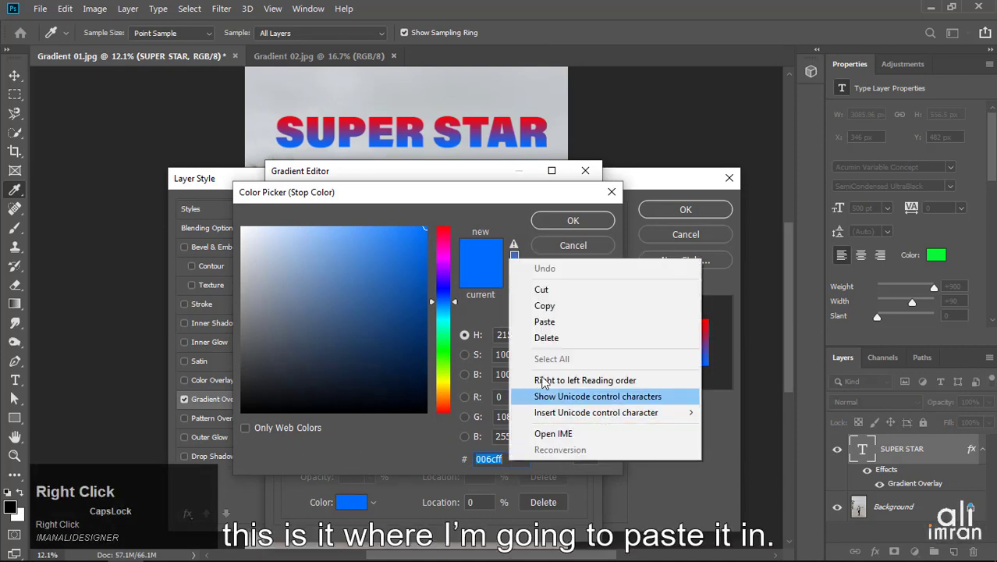
pyautogui.click(546, 323)
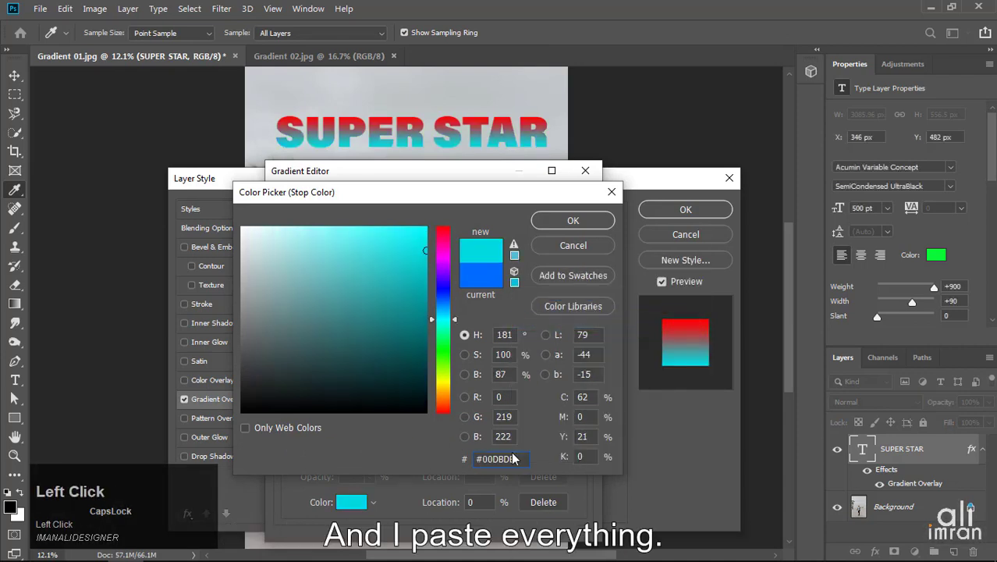
pyautogui.click(479, 458)
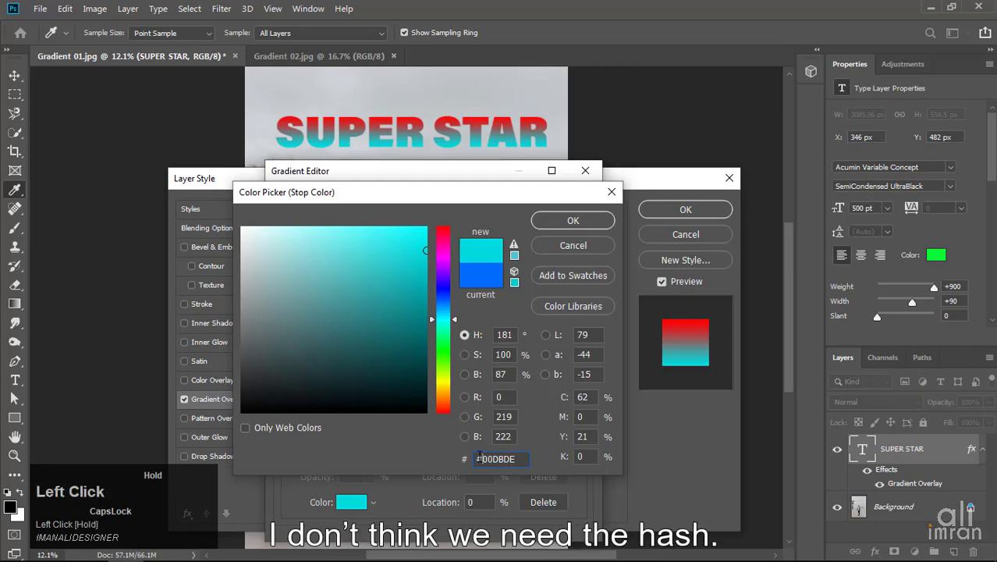
pyautogui.moveTo(479, 459); pyautogui.dragTo(526, 459)
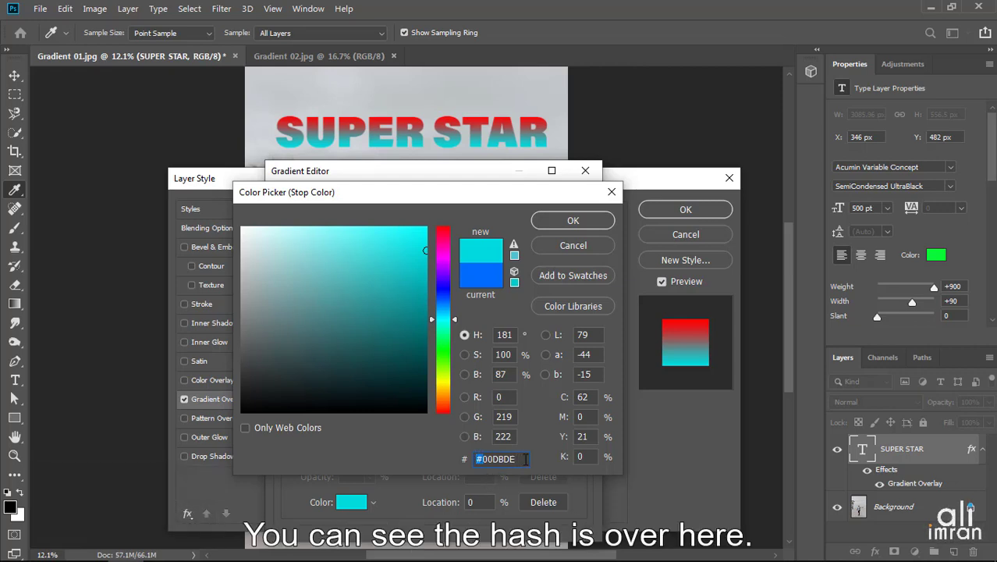
pyautogui.press('BackSpace')
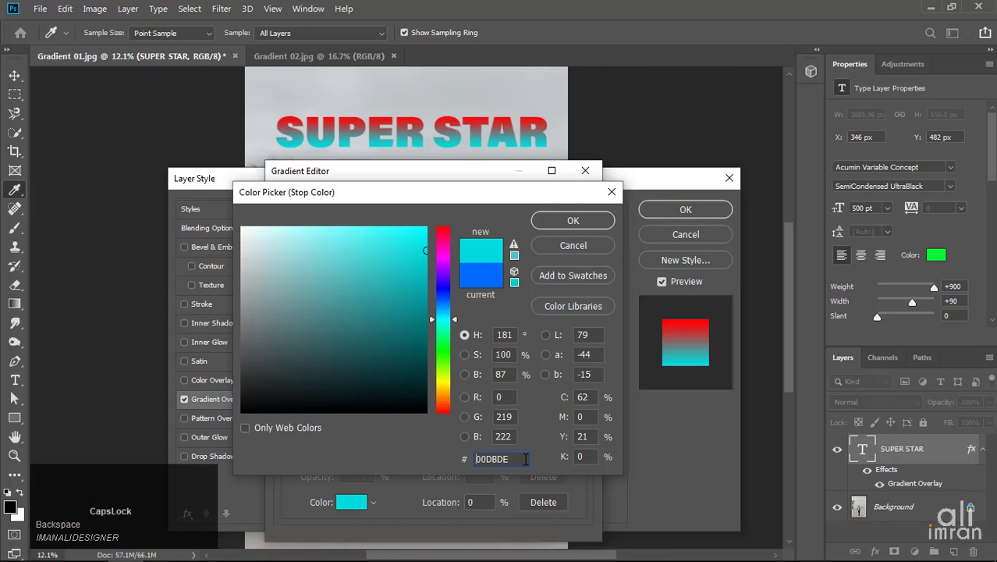
pyautogui.click(572, 222)
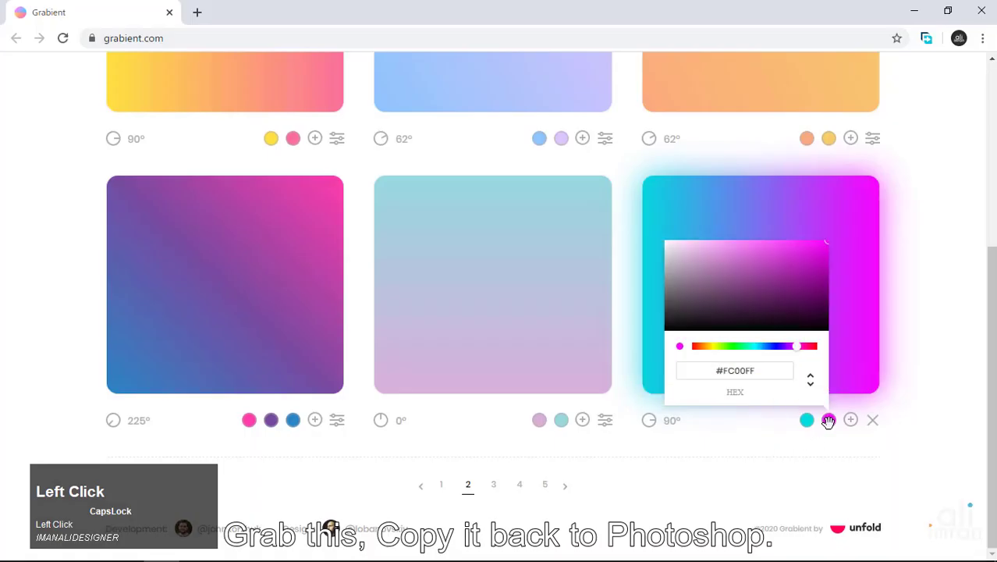
# Step: Switch to Grabient in the browser and copy the hex code #FC00FF of the same gradient's magenta colour stop
pyautogui.doubleClick(718, 371)
pyautogui.rightClick(747, 371)
pyautogui.click(798, 197)
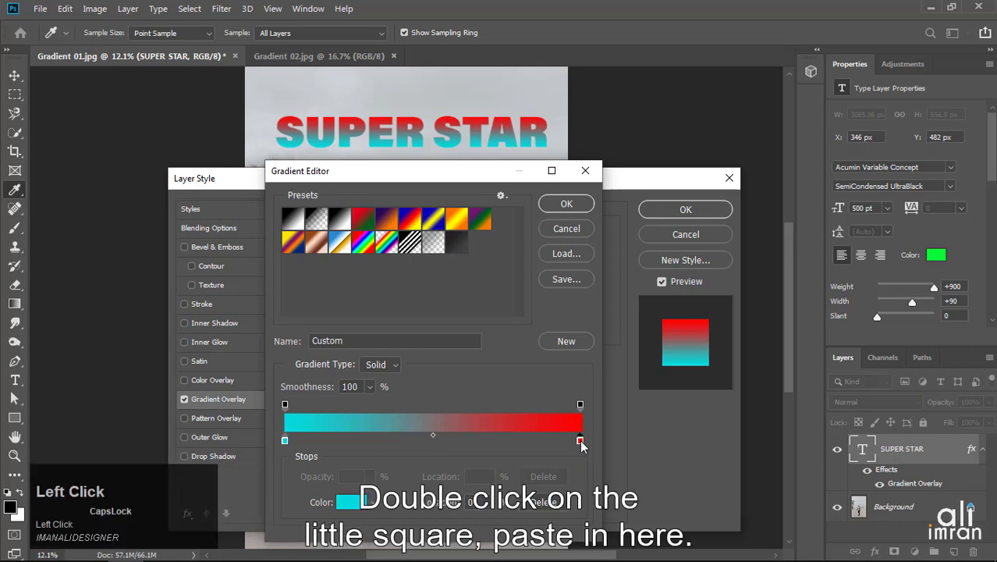
# Step: Back in Photoshop, set the gradient's red colour stop to FC00FF and accept the gradient and the text's layer style
pyautogui.doubleClick(580, 442)
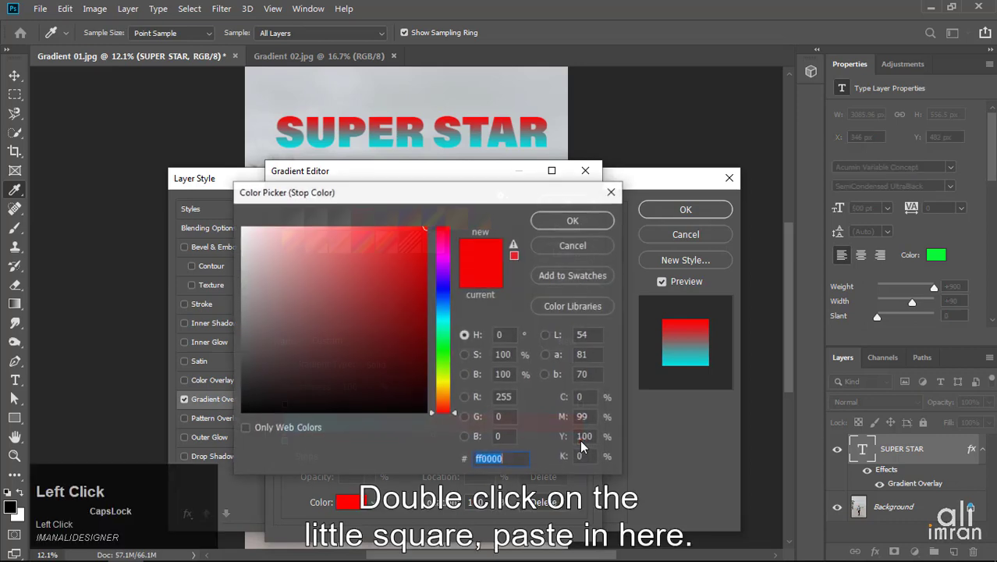
pyautogui.rightClick(515, 460)
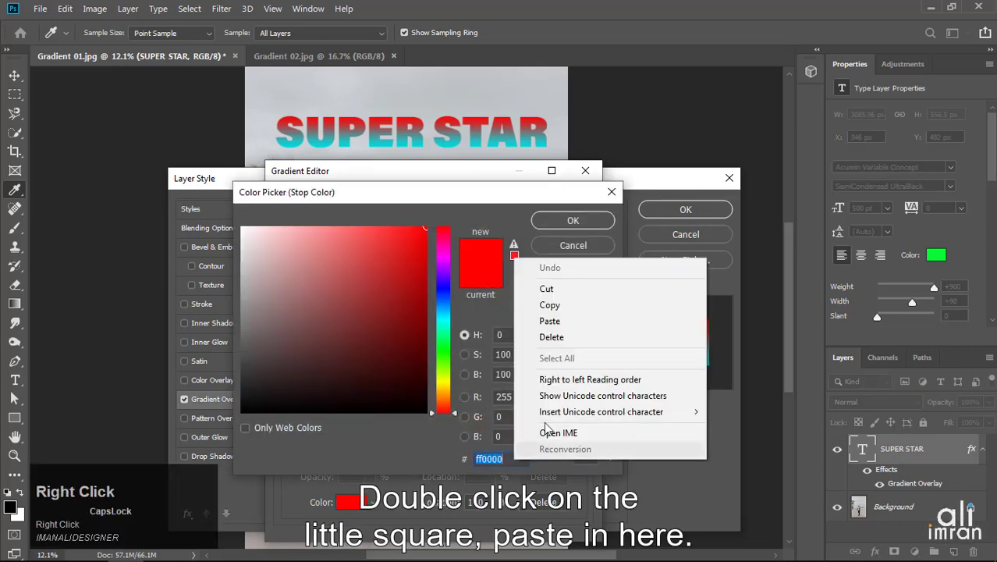
pyautogui.click(563, 320)
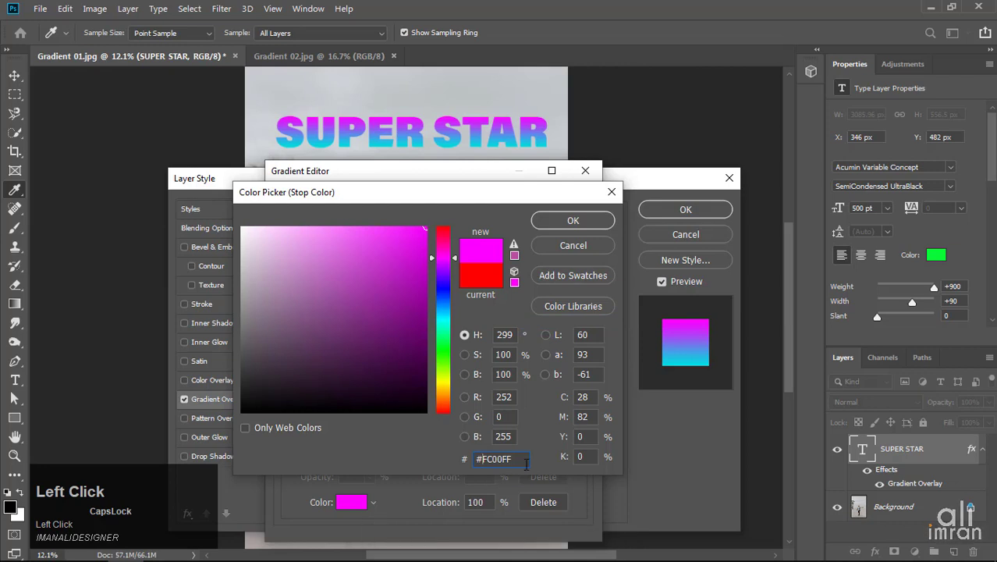
pyautogui.press('BackSpace')
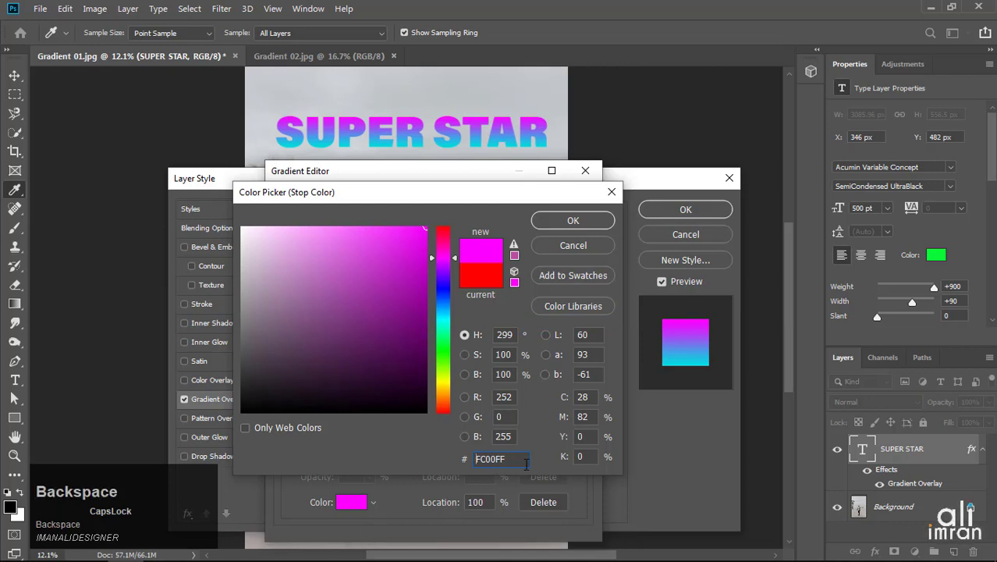
pyautogui.click(588, 223)
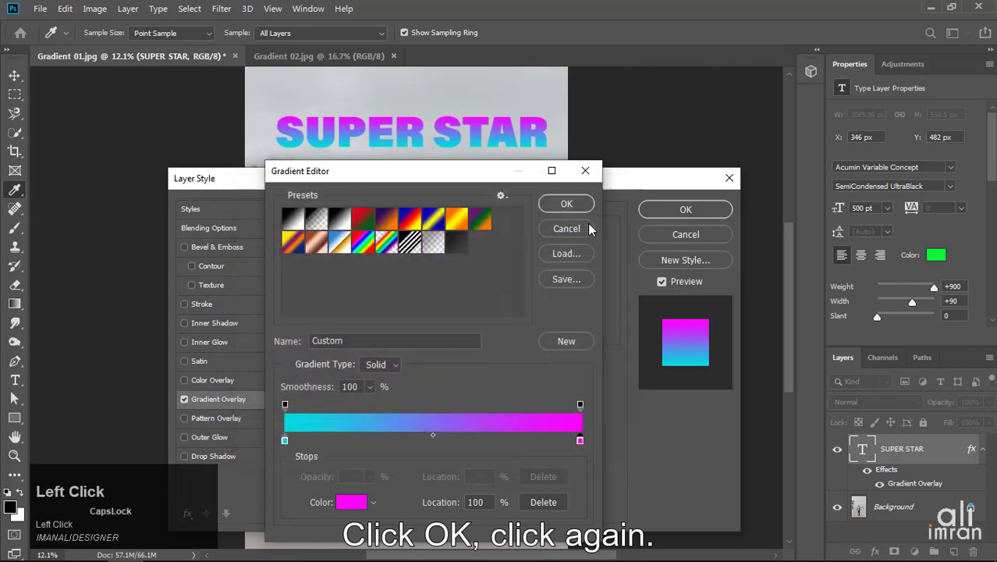
pyautogui.click(570, 204)
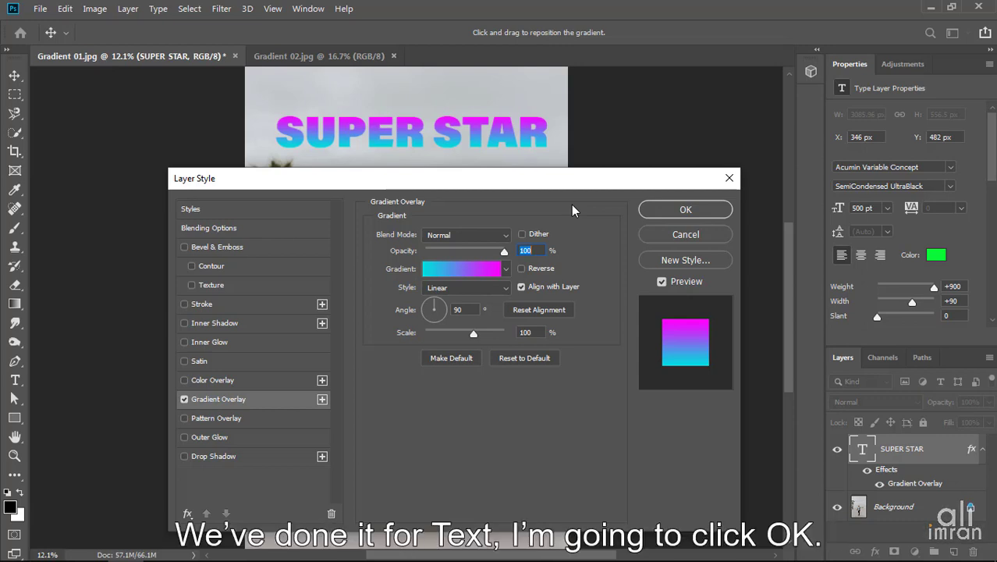
pyautogui.click(671, 211)
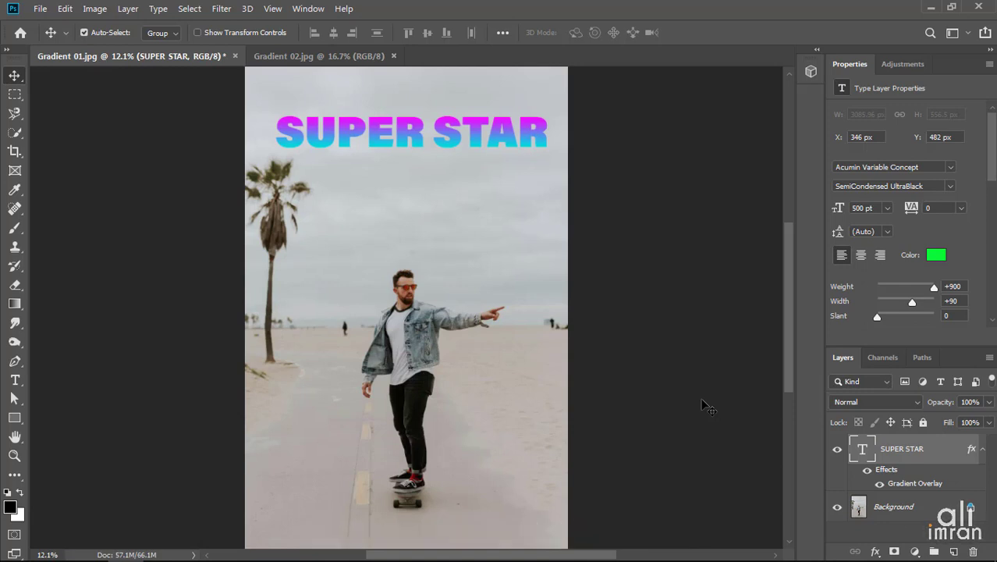
# Step: Unlock the Background layer and add a Gradient Overlay effect to it
pyautogui.click(926, 509)
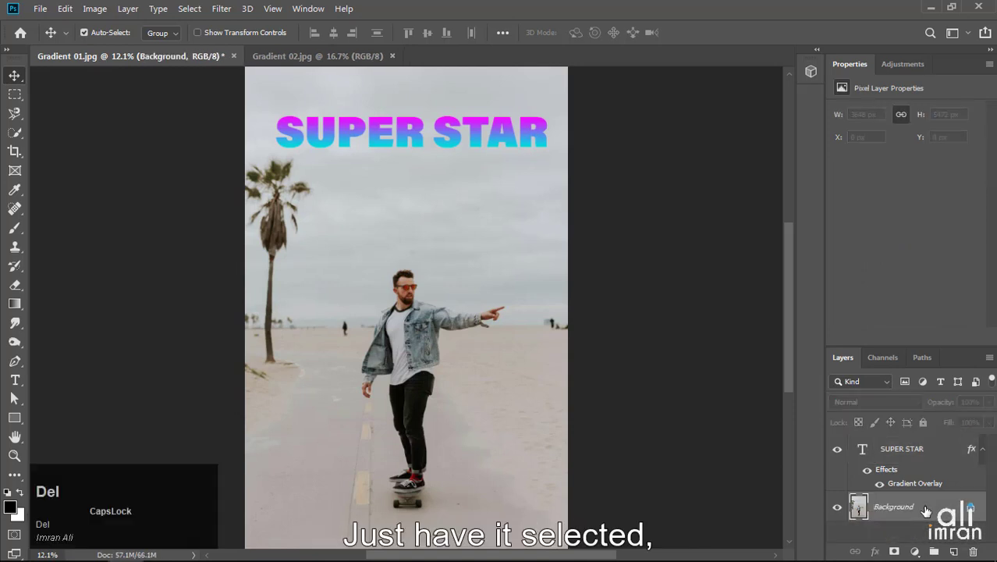
pyautogui.click(972, 509)
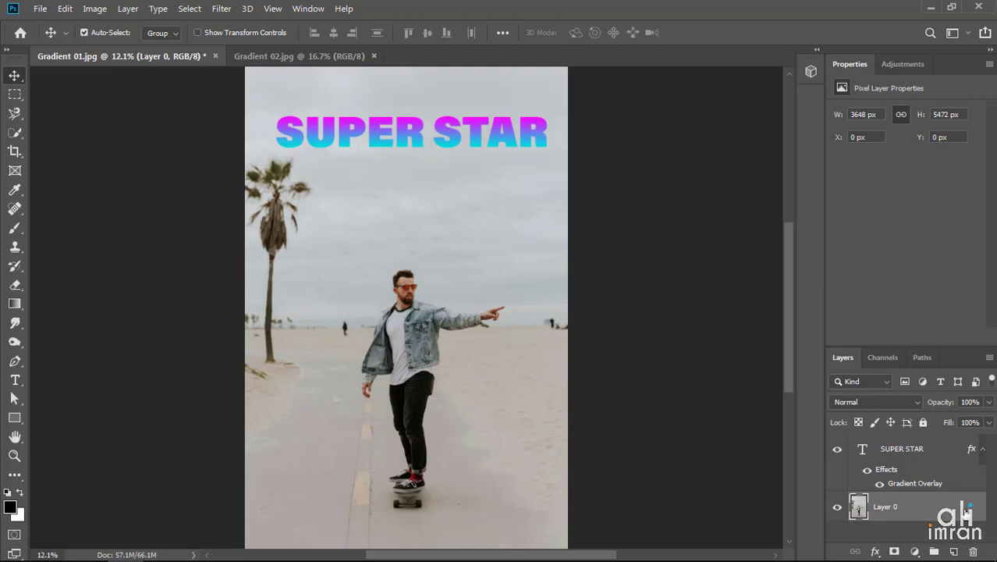
pyautogui.click(876, 552)
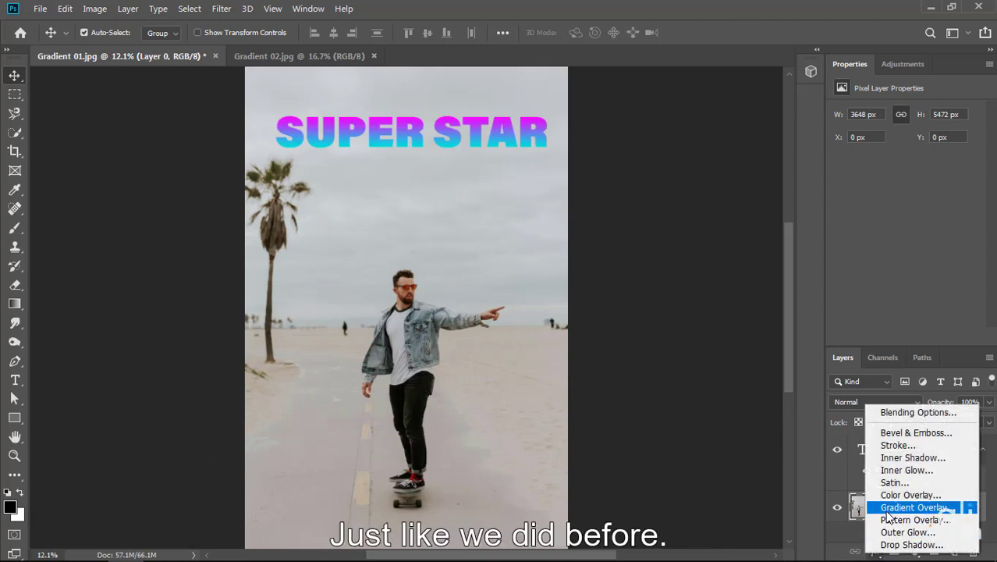
pyautogui.click(960, 509)
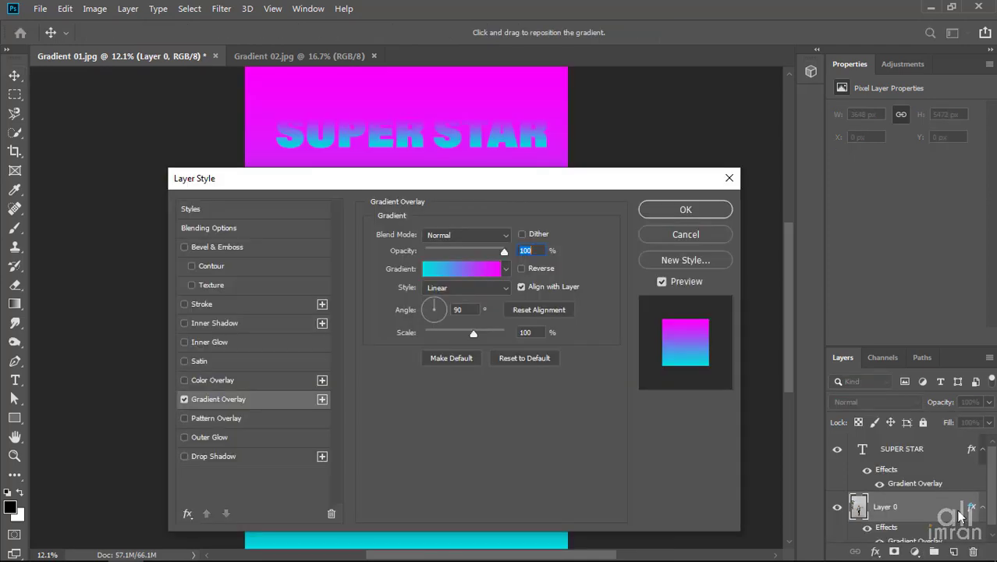
pyautogui.moveTo(451, 182); pyautogui.dragTo(436, 515)
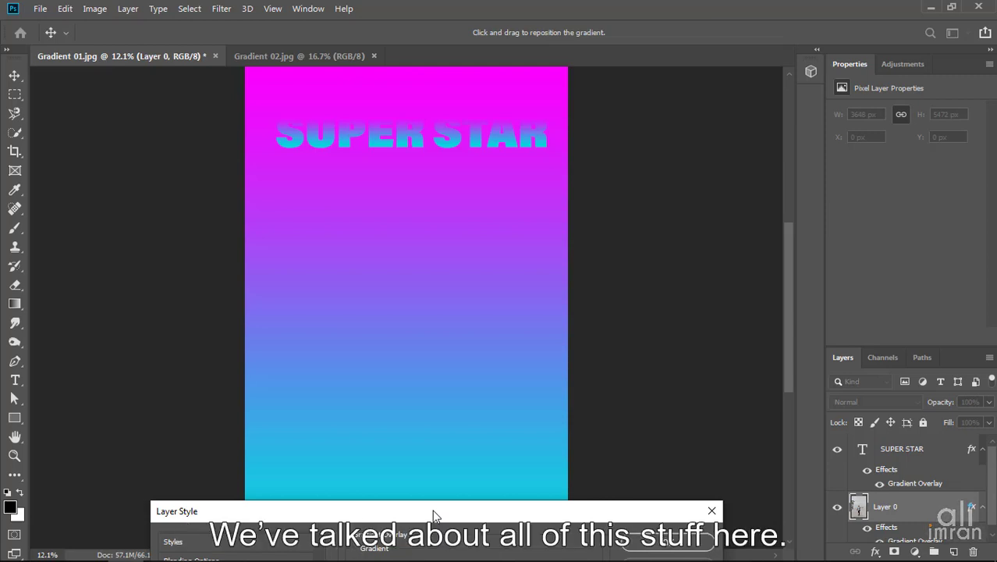
pyautogui.moveTo(432, 509); pyautogui.dragTo(430, 190)
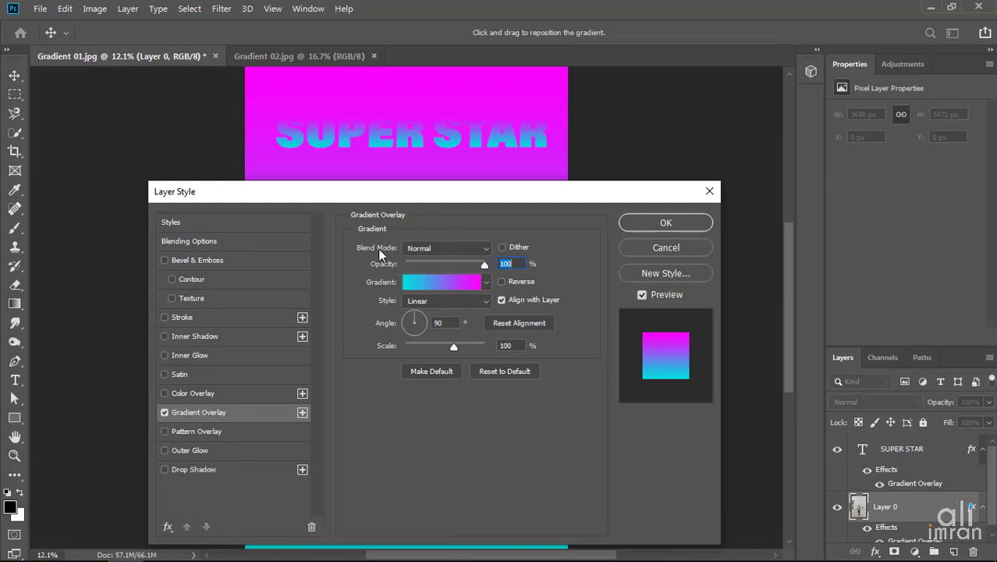
# Step: Try the Dissolve and Darken blend modes on the photo's gradient overlay, moving the layer style dialog clear of the image
pyautogui.click(485, 248)
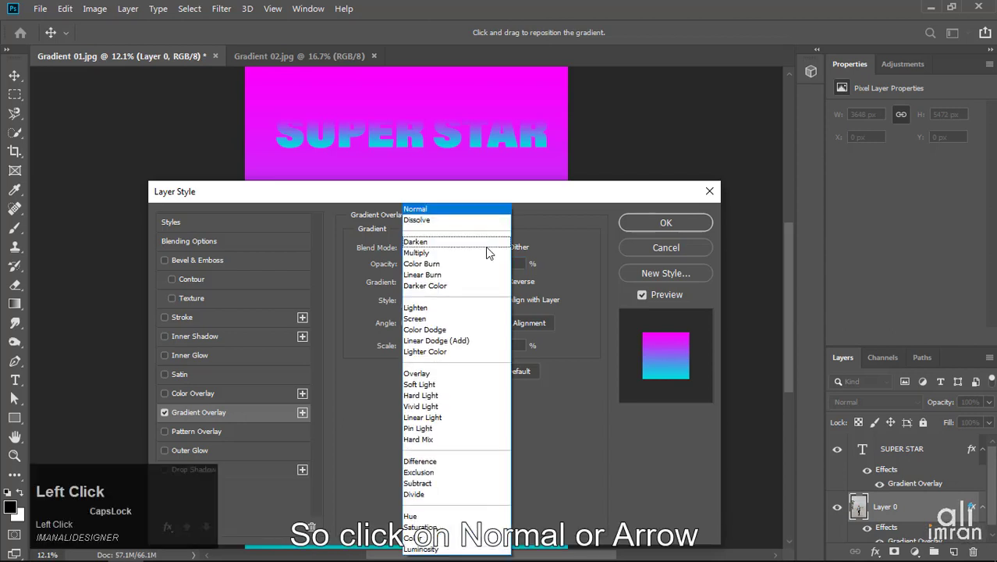
pyautogui.click(467, 221)
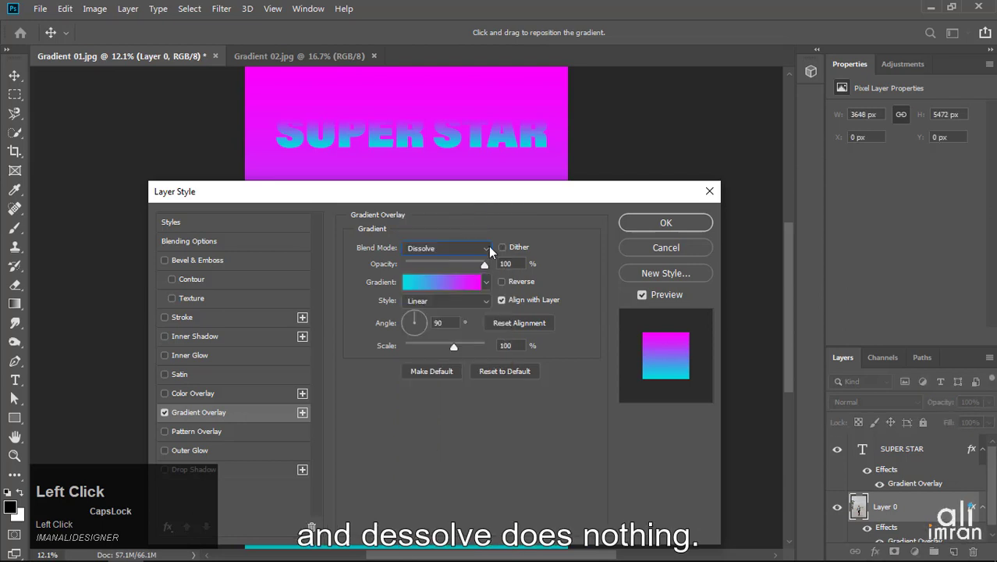
pyautogui.click(488, 248)
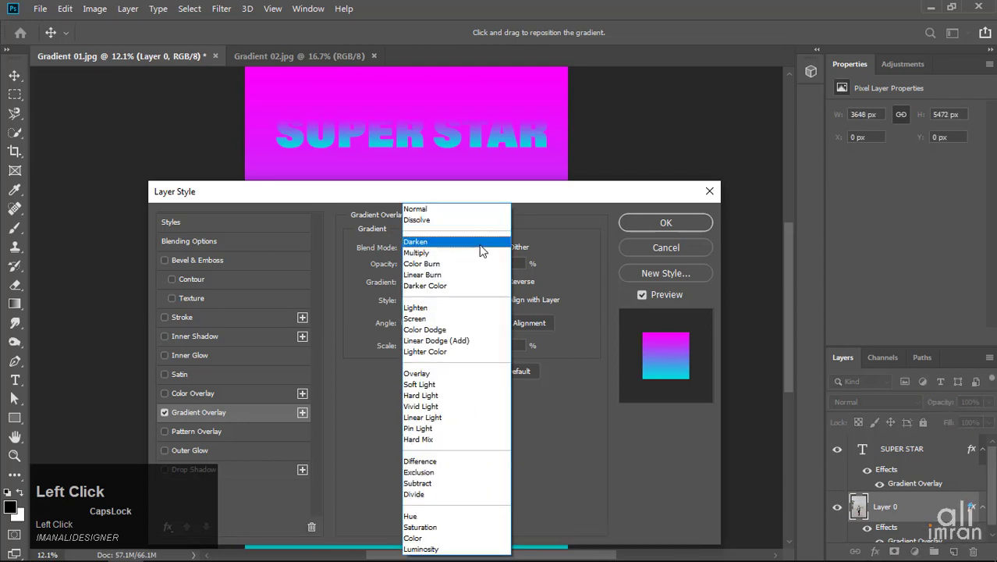
pyautogui.click(482, 250)
pyautogui.moveTo(482, 200); pyautogui.dragTo(902, 63)
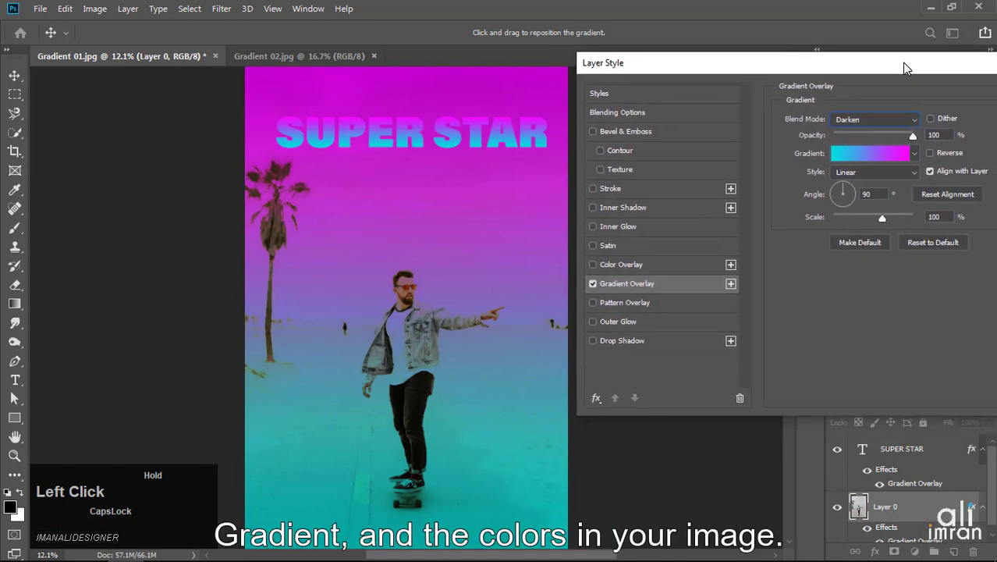
# Step: Try the Multiply, Color Burn, Linear Burn and Darker Color blend modes on the photo's gradient overlay
pyautogui.click(918, 120)
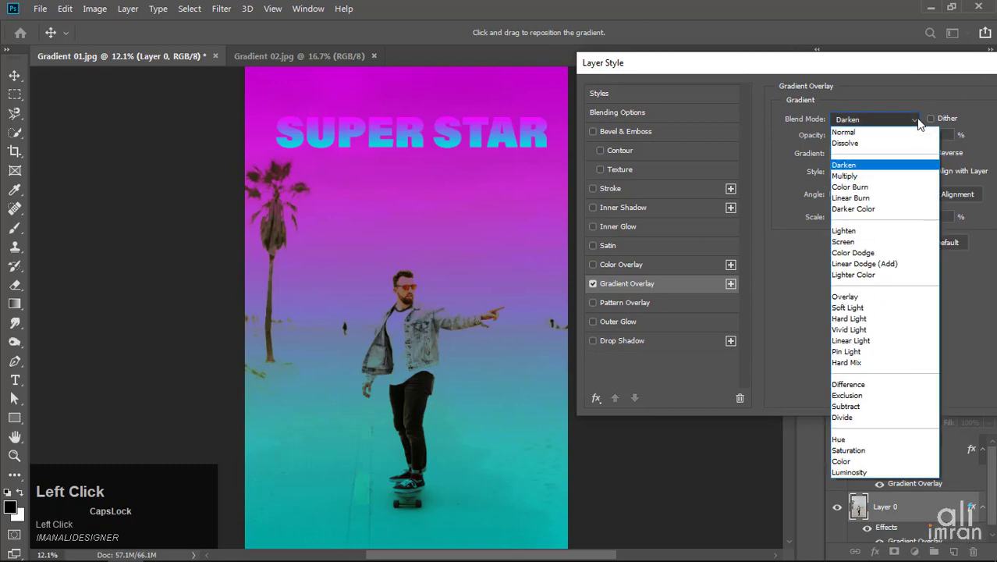
pyautogui.click(887, 177)
pyautogui.click(882, 119)
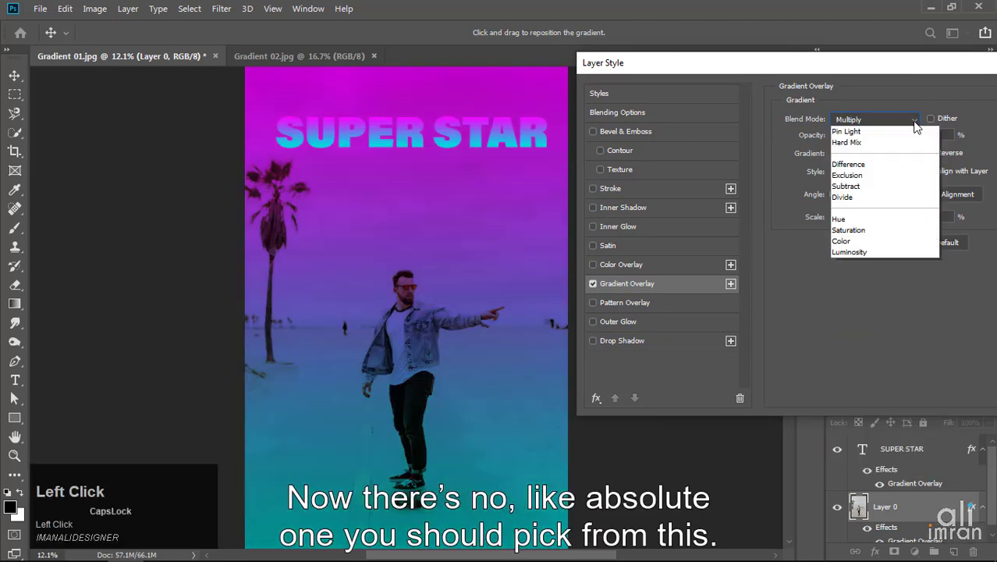
pyautogui.click(898, 193)
pyautogui.click(915, 122)
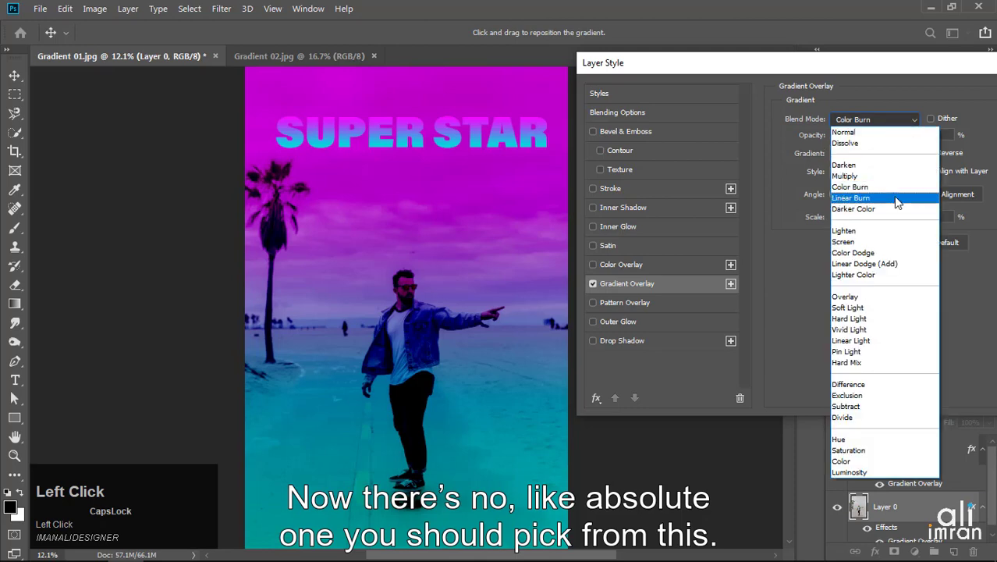
pyautogui.click(898, 205)
pyautogui.click(911, 121)
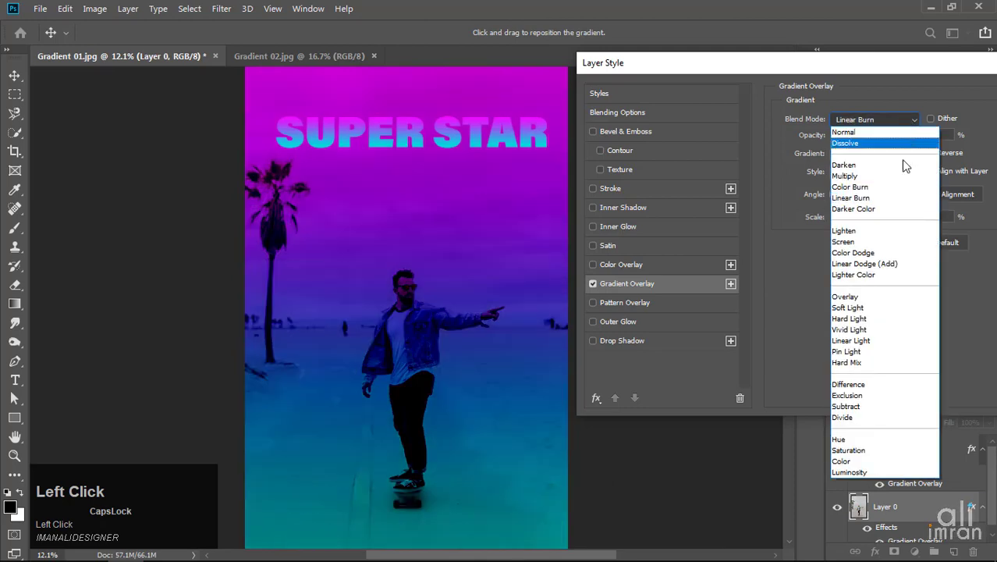
pyautogui.click(906, 213)
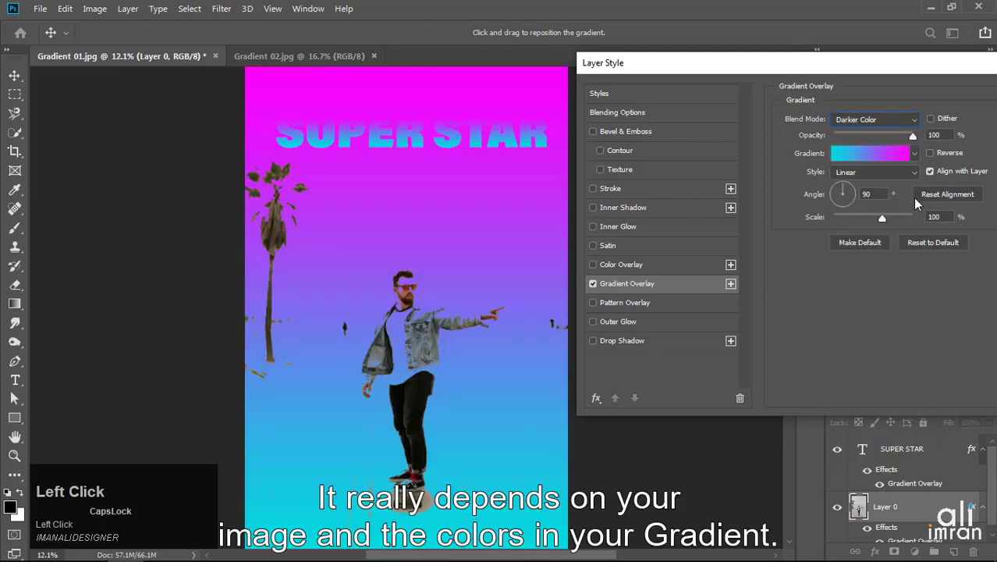
# Step: Try the Lighten, Screen and Color Dodge blend modes on the photo's gradient overlay, ending on Linear Dodge (Add)
pyautogui.click(917, 119)
pyautogui.press('Down')
pyautogui.press('Return')
pyautogui.click(917, 119)
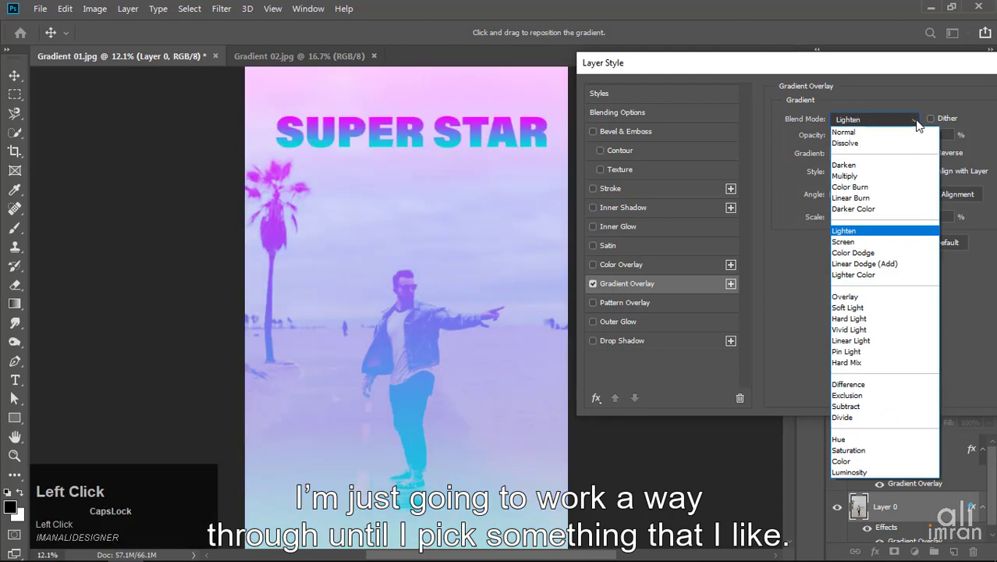
pyautogui.click(904, 242)
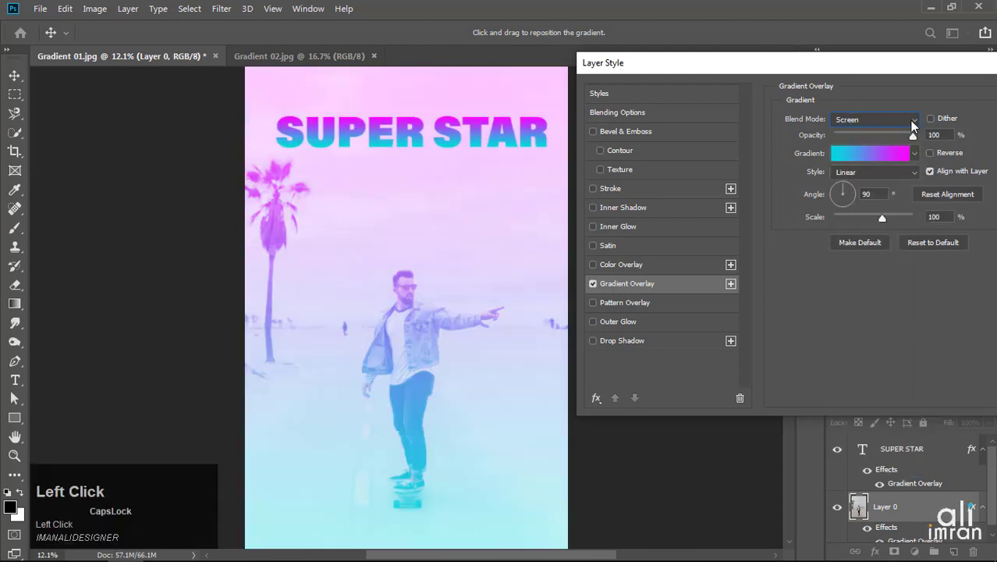
pyautogui.click(913, 125)
pyautogui.click(910, 252)
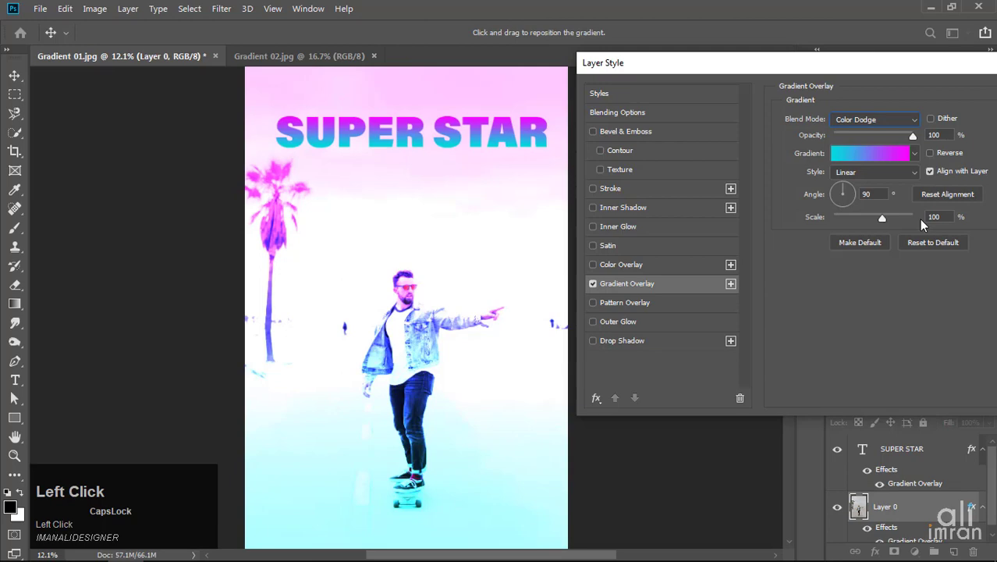
pyautogui.click(917, 120)
pyautogui.click(915, 259)
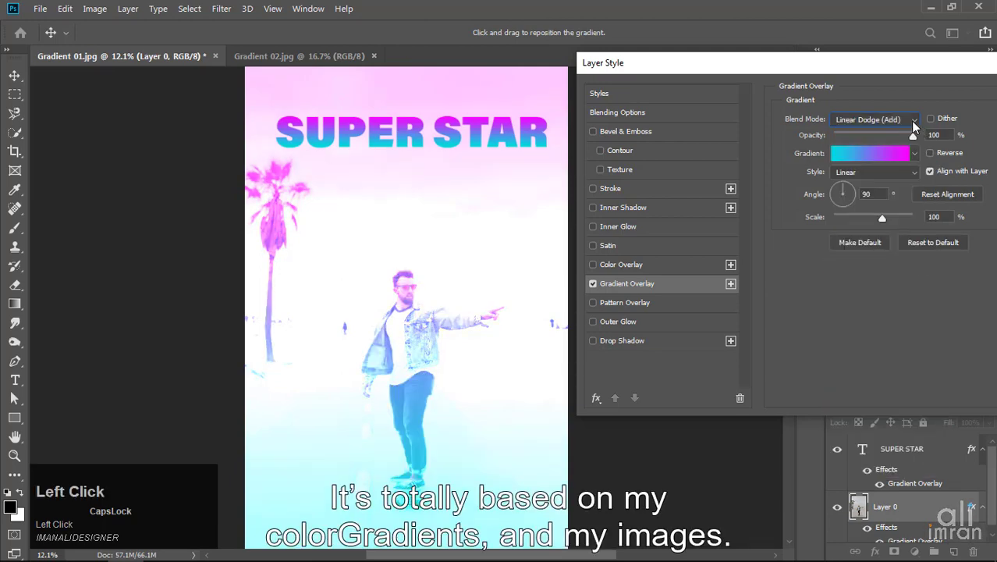
# Step: Try the Lighter Color, Overlay, Soft Light and Hard Light blend modes on the photo's gradient overlay
pyautogui.click(913, 123)
pyautogui.click(901, 274)
pyautogui.click(914, 123)
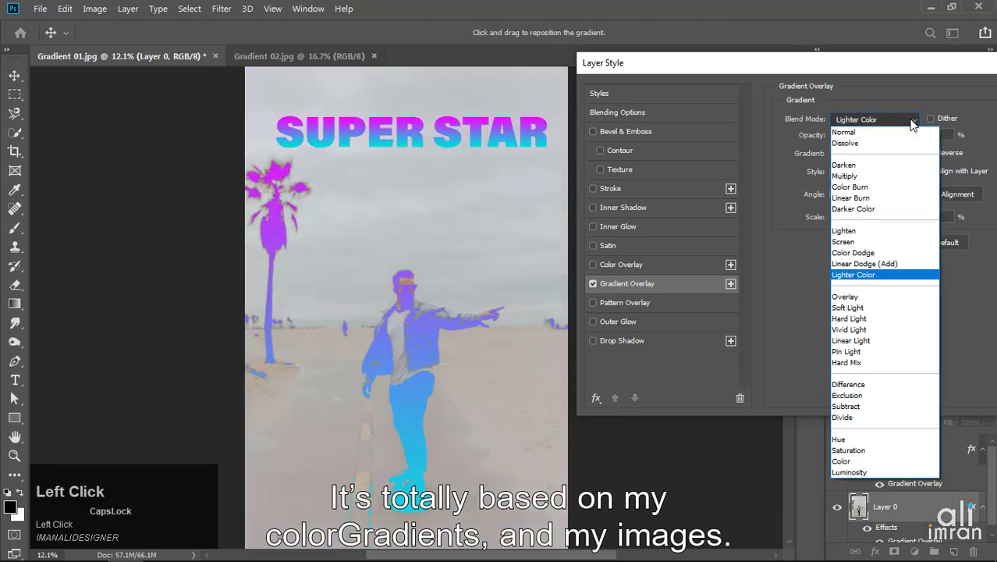
pyautogui.click(905, 297)
pyautogui.click(913, 119)
pyautogui.click(906, 307)
pyautogui.click(913, 120)
pyautogui.click(907, 319)
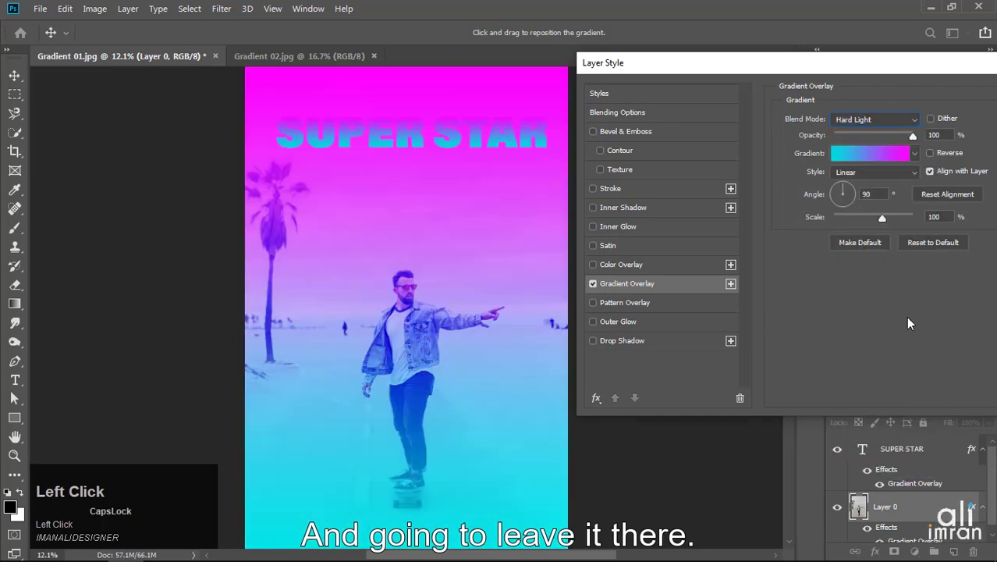
# Step: Try the Vivid Light, Linear Light, Pin Light and Hard Mix blend modes on the photo's gradient overlay
pyautogui.click(914, 120)
pyautogui.click(905, 329)
pyautogui.click(919, 119)
pyautogui.click(905, 340)
pyautogui.click(920, 119)
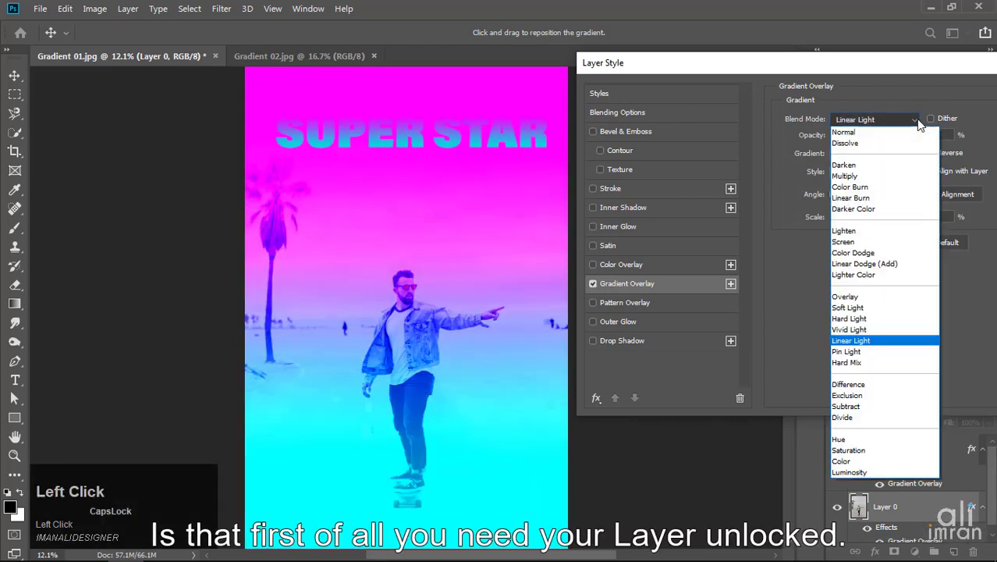
pyautogui.click(901, 351)
pyautogui.click(913, 120)
pyautogui.click(906, 362)
pyautogui.click(913, 119)
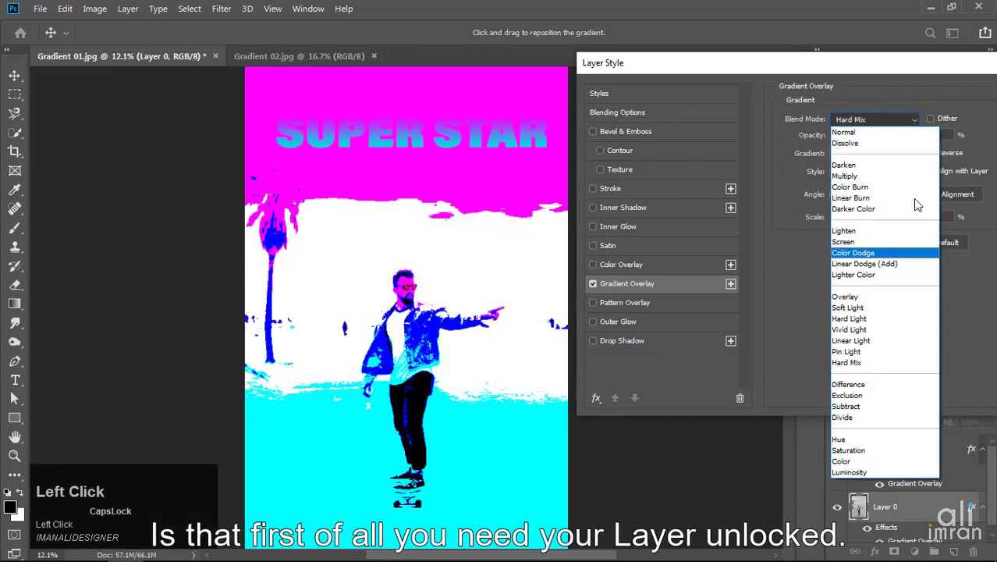
pyautogui.click(905, 362)
# Step: Try the Difference, Exclusion, Subtract and Divide blend modes on the photo's gradient overlay
pyautogui.click(913, 119)
pyautogui.click(905, 384)
pyautogui.click(913, 119)
pyautogui.click(905, 395)
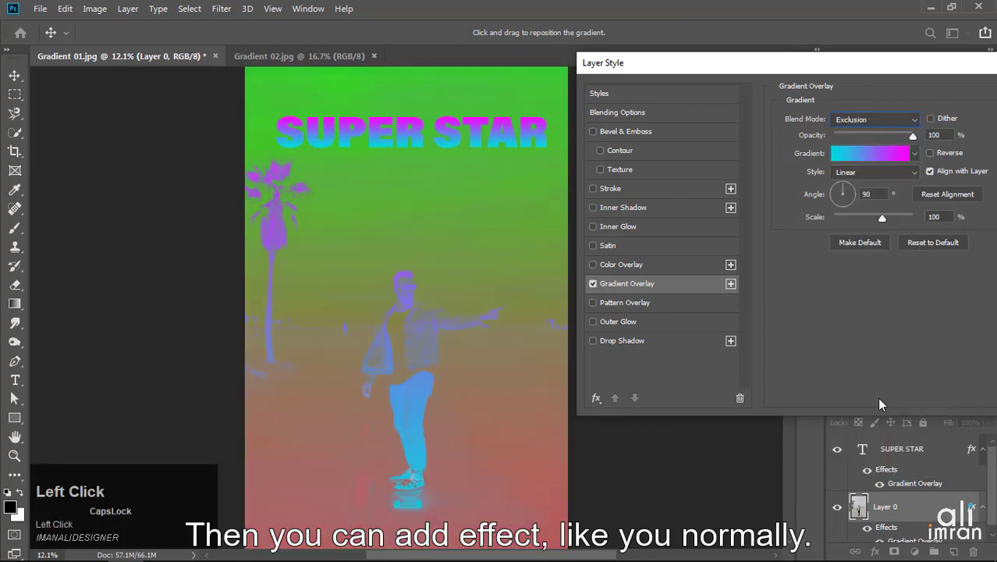
pyautogui.click(913, 120)
pyautogui.click(905, 406)
pyautogui.click(913, 119)
pyautogui.click(906, 417)
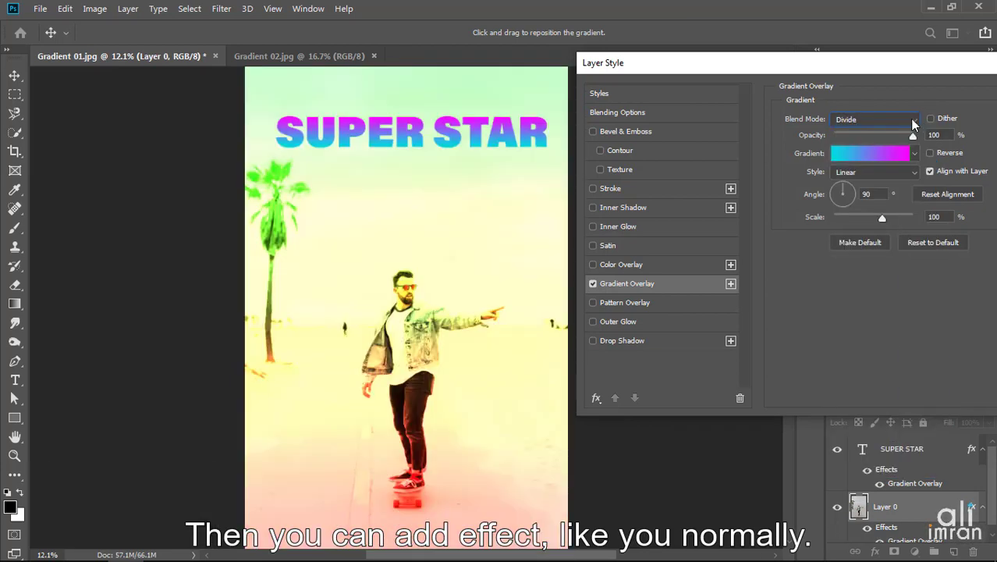
# Step: Try the Hue, Saturation, Color and Luminosity blend modes on the photo's gradient overlay
pyautogui.click(913, 119)
pyautogui.click(906, 439)
pyautogui.click(913, 119)
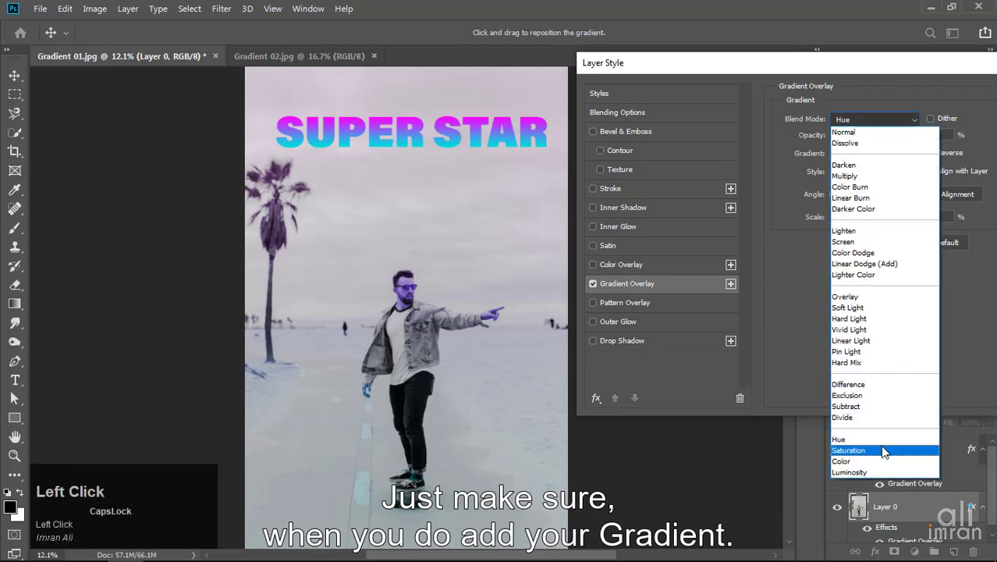
pyautogui.click(905, 450)
pyautogui.click(913, 120)
pyautogui.click(905, 460)
pyautogui.click(913, 120)
pyautogui.click(906, 472)
# Step: Compare the Multiply, Overlay and Lighten blend modes on the photo's gradient overlay
pyautogui.click(913, 119)
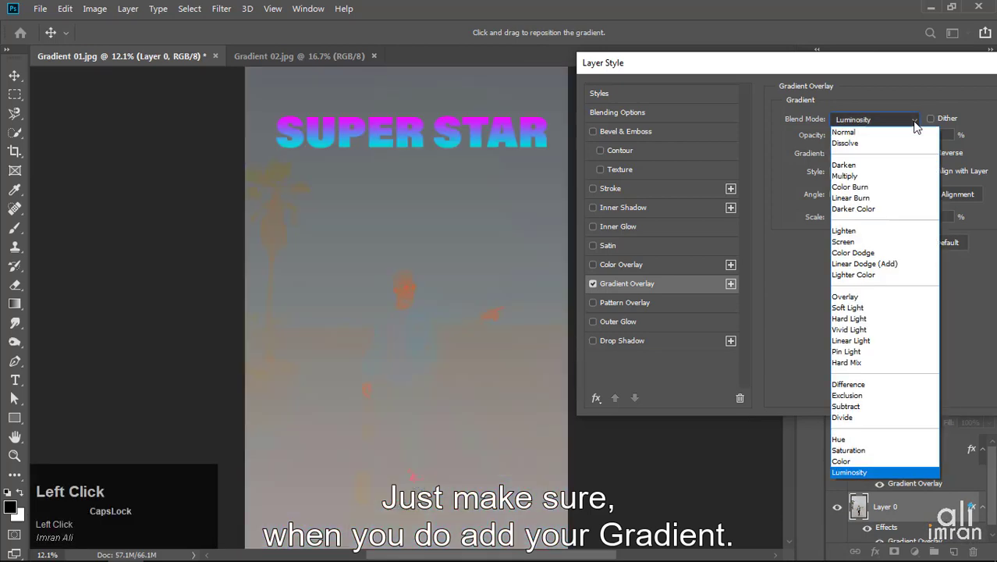
pyautogui.click(908, 177)
pyautogui.click(913, 120)
pyautogui.click(896, 297)
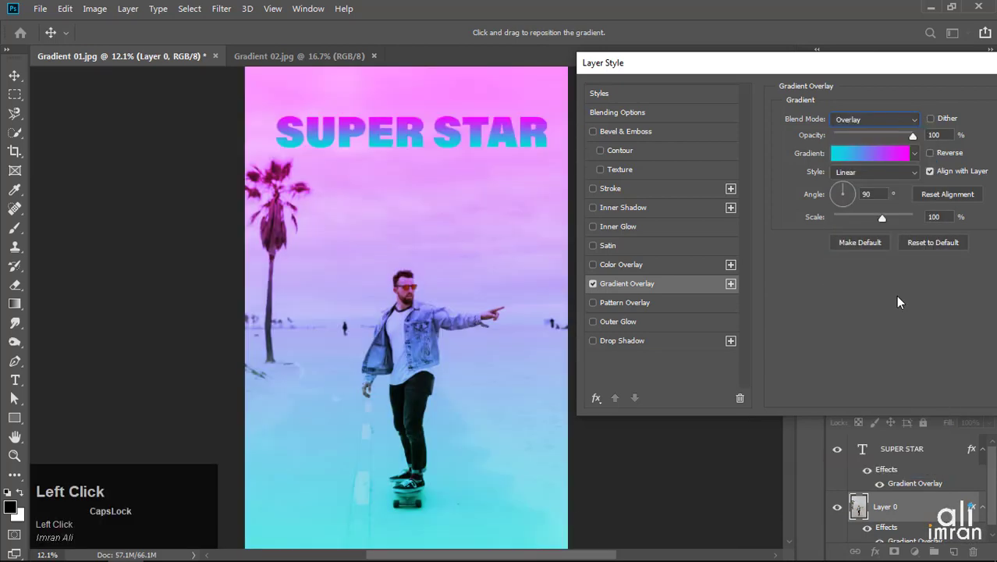
pyautogui.click(913, 120)
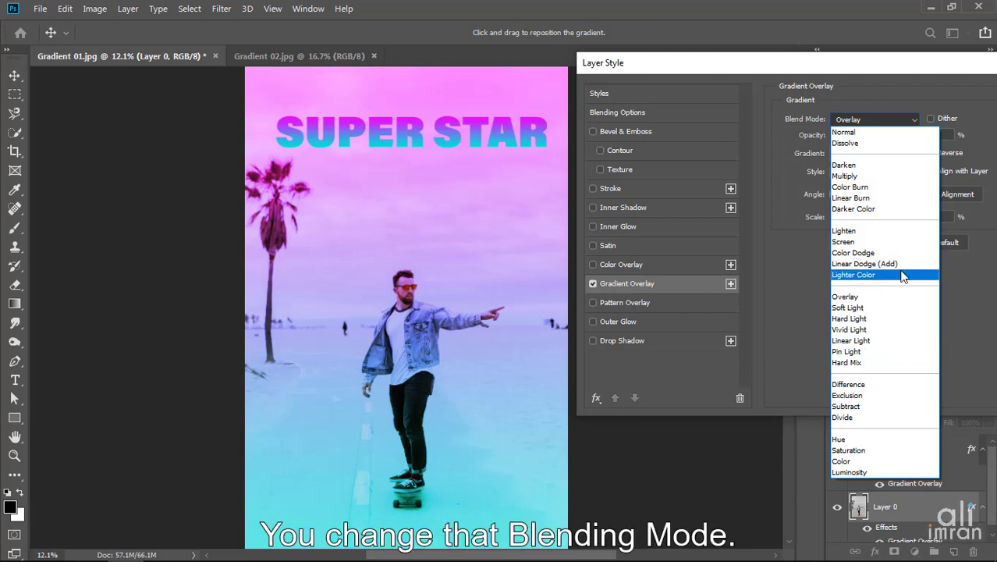
pyautogui.click(896, 231)
# Step: Set the photo's gradient overlay to Multiply at 69% opacity and apply the layer style
pyautogui.click(913, 119)
pyautogui.click(907, 175)
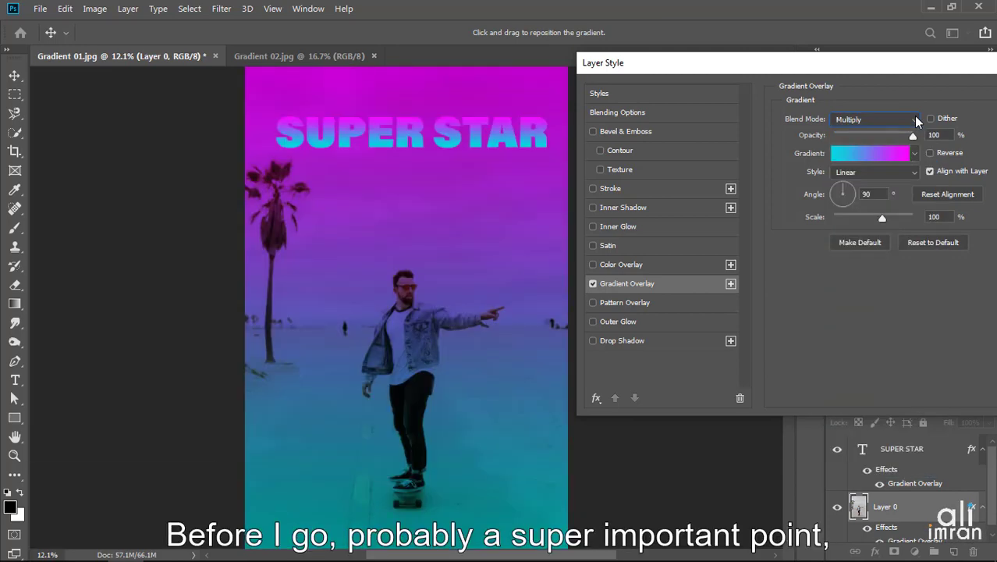
pyautogui.moveTo(920, 67)
pyautogui.mouseDown()
pyautogui.moveTo(514, 177)
pyautogui.moveTo(917, 86)
pyautogui.mouseUp()
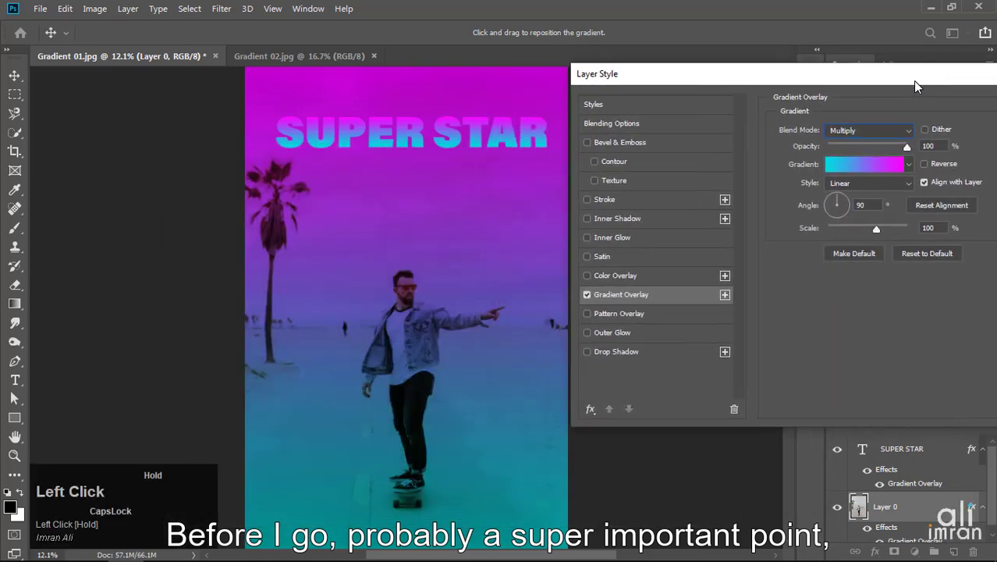
pyautogui.moveTo(906, 146); pyautogui.dragTo(883, 149)
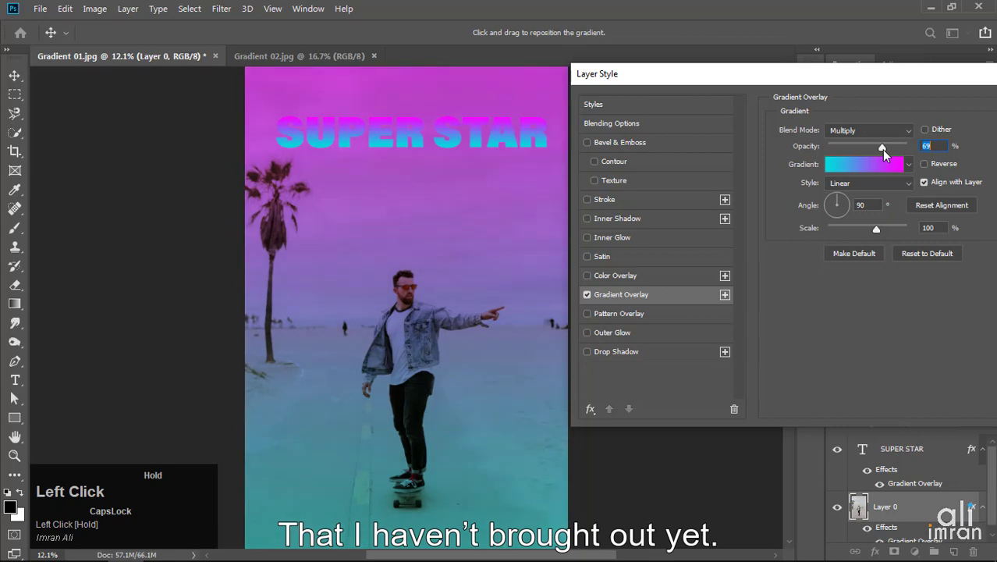
pyautogui.moveTo(931, 79); pyautogui.dragTo(474, 133)
pyautogui.click(662, 159)
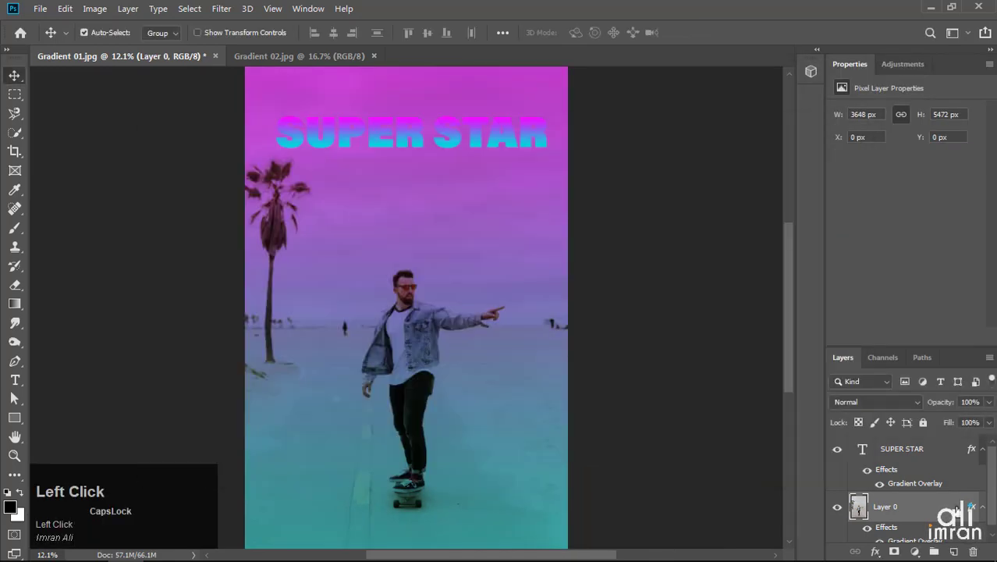
# Step: Enlarge the layer list, select the SUPER STAR text layer, and switch its visibility off and on
pyautogui.moveTo(903, 347); pyautogui.dragTo(909, 217)
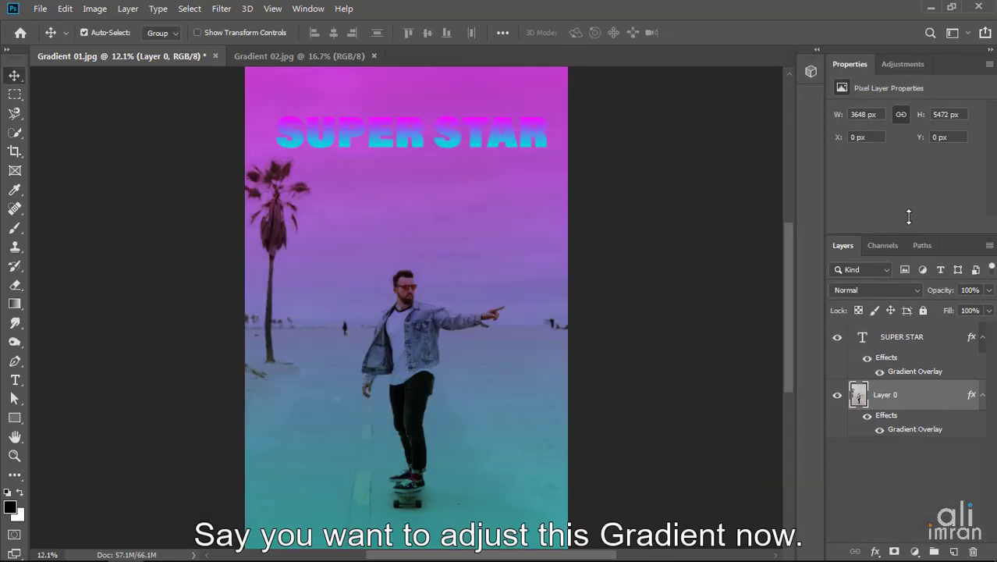
pyautogui.click(905, 338)
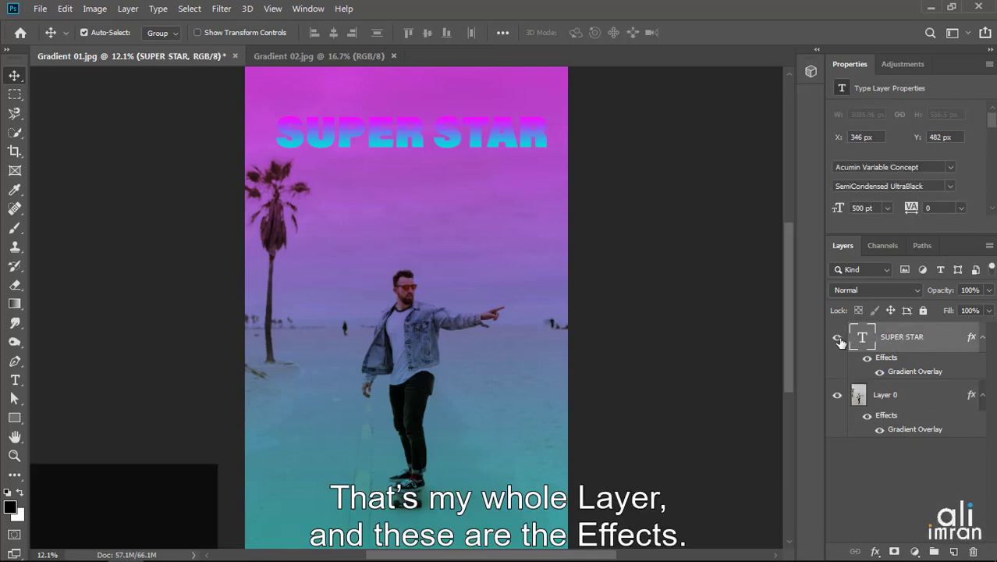
pyautogui.click(838, 339)
pyautogui.click(838, 339)
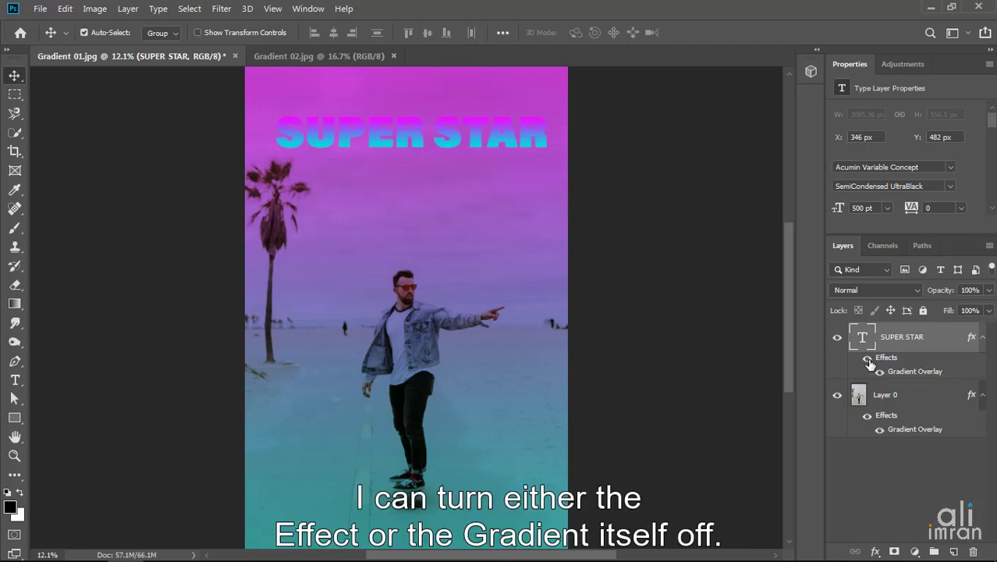
# Step: Switch all effects of the SUPER STAR text off and on, and do the same for its Gradient Overlay alone
pyautogui.click(867, 360)
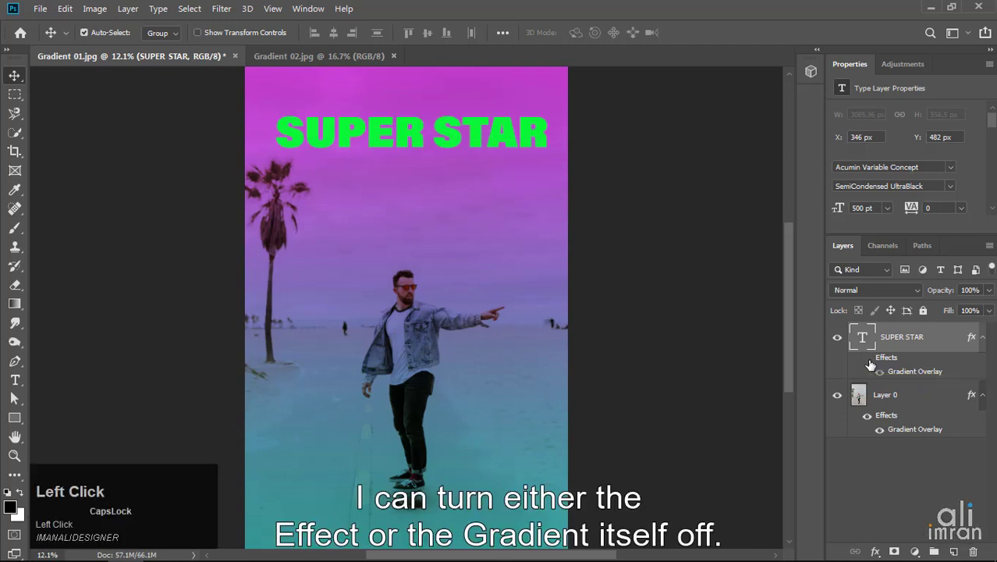
pyautogui.click(868, 359)
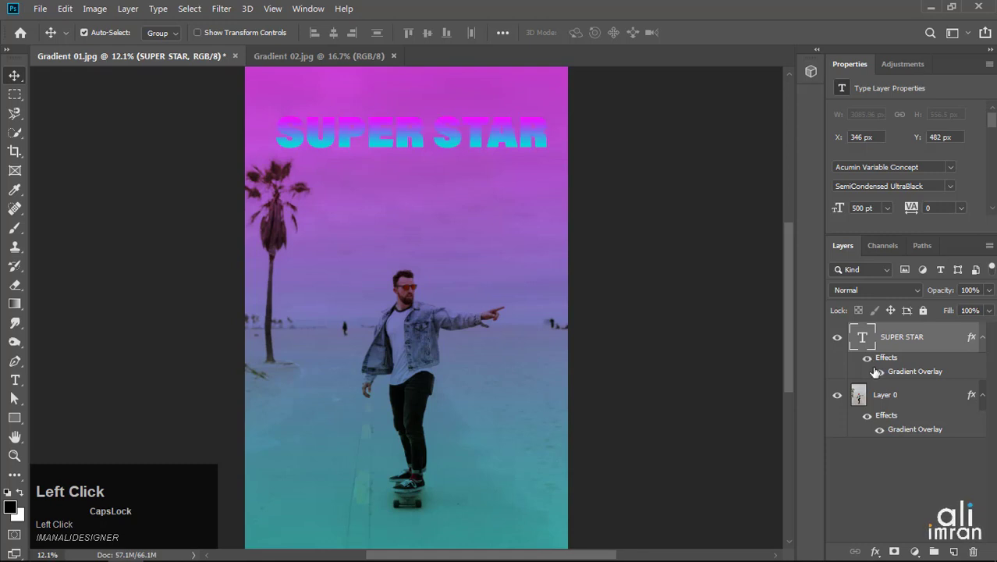
pyautogui.click(881, 372)
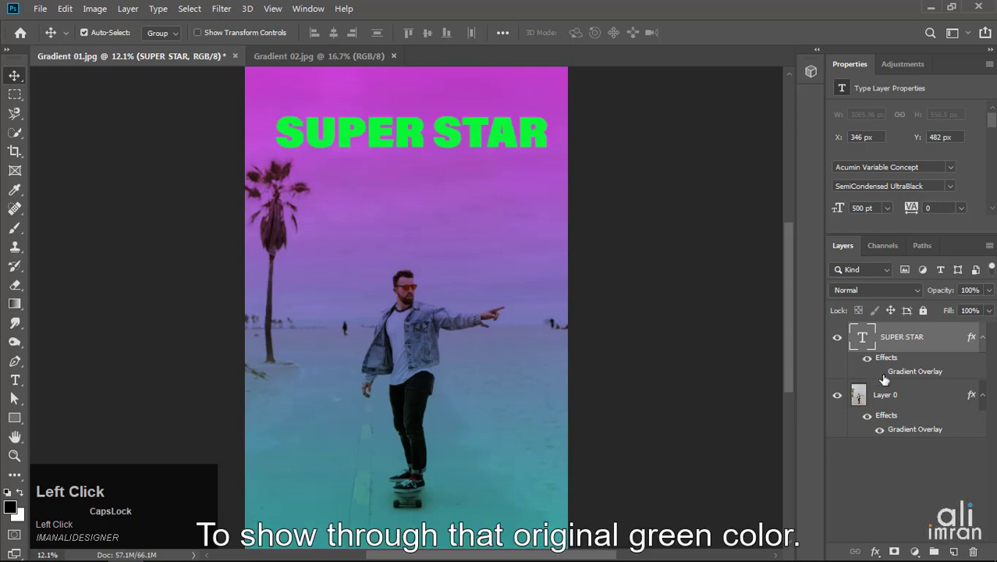
pyautogui.click(880, 373)
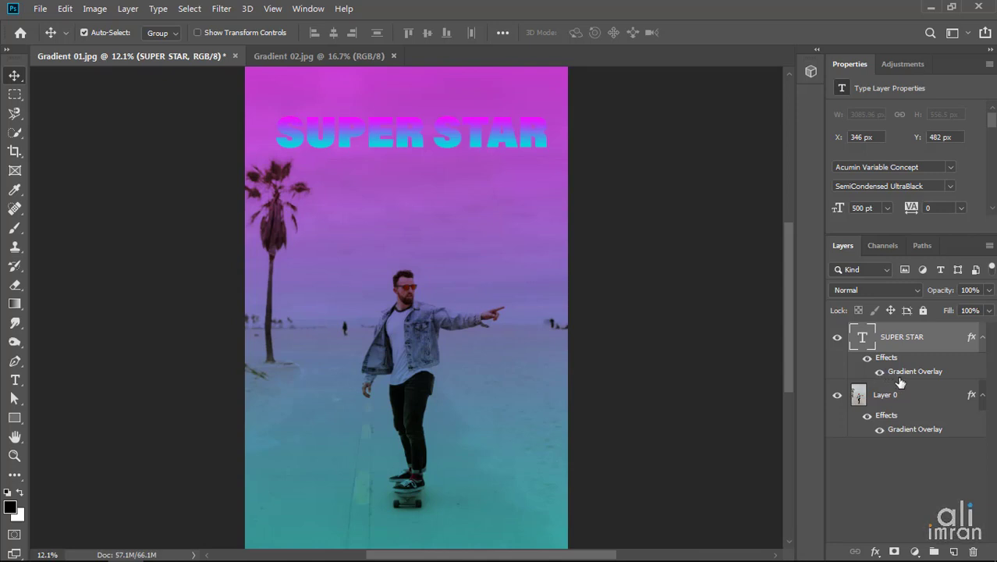
# Step: Open the SUPER STAR text's Gradient Overlay settings, switching Color Overlay on and off, and move the dialog clear of the text
pyautogui.doubleClick(917, 373)
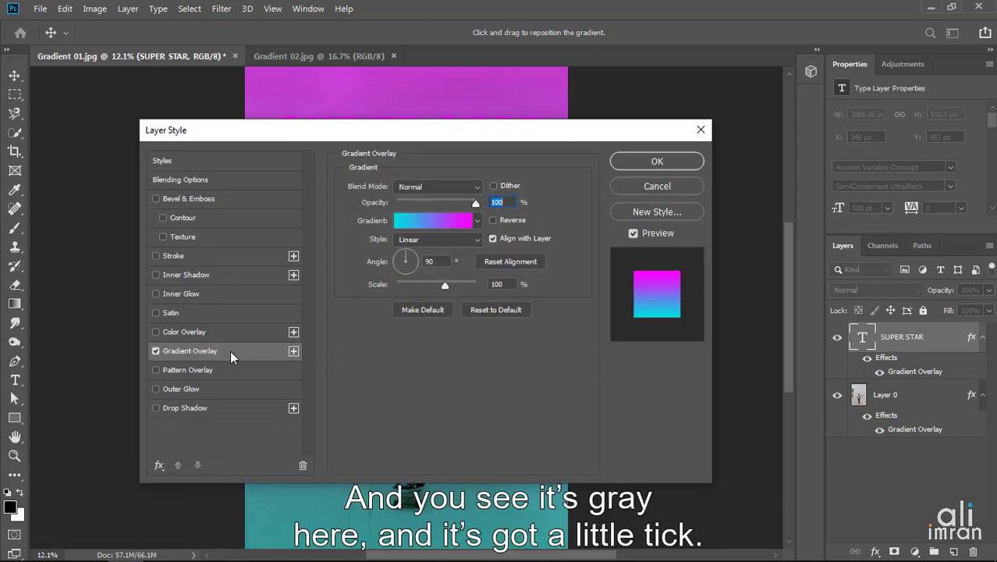
pyautogui.click(215, 329)
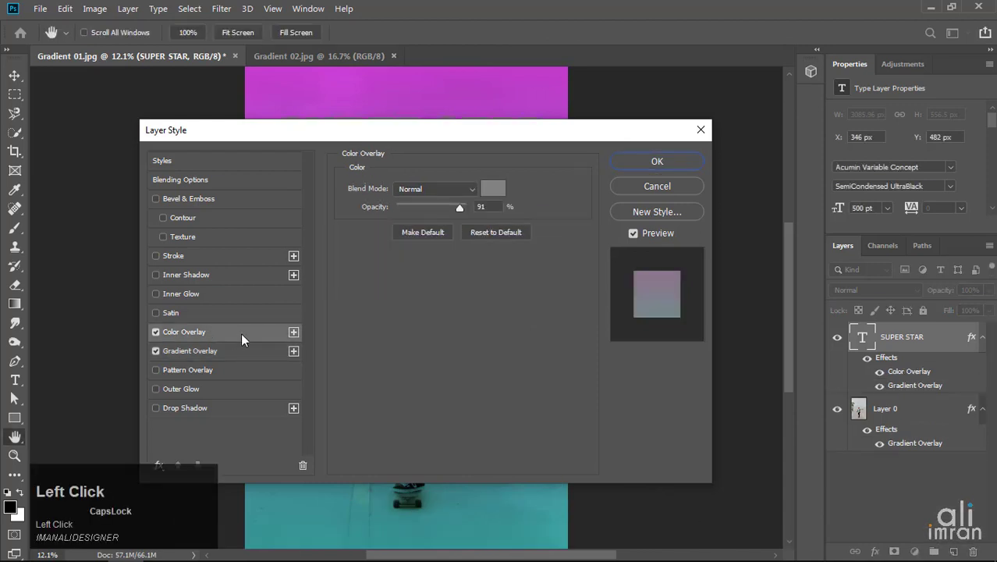
pyautogui.click(155, 331)
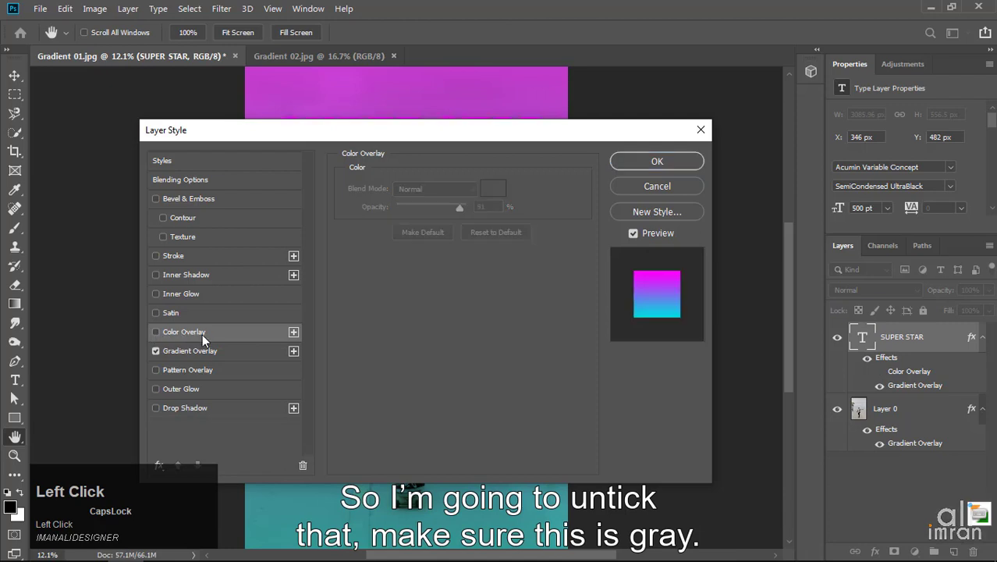
pyautogui.click(242, 353)
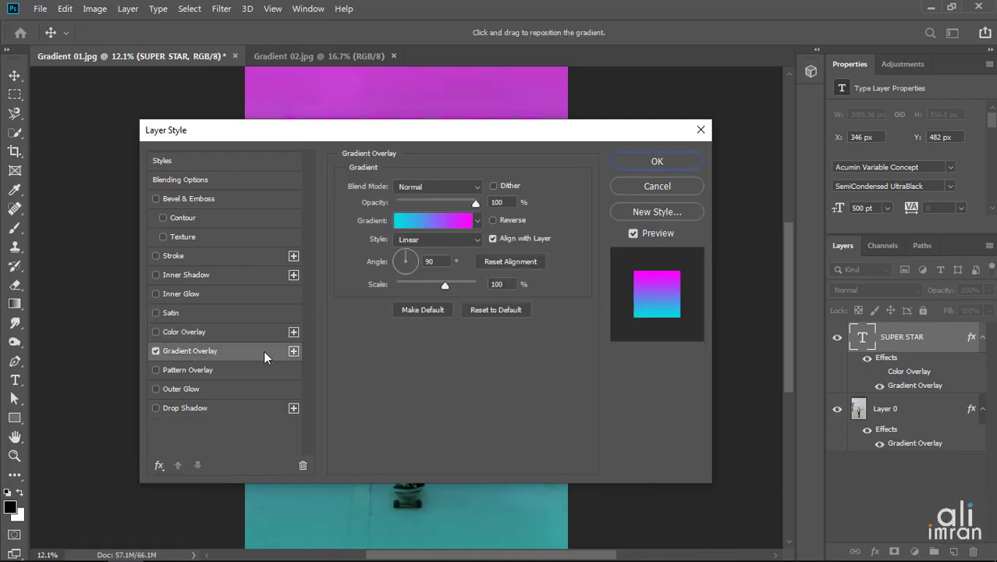
pyautogui.moveTo(455, 134); pyautogui.dragTo(456, 189)
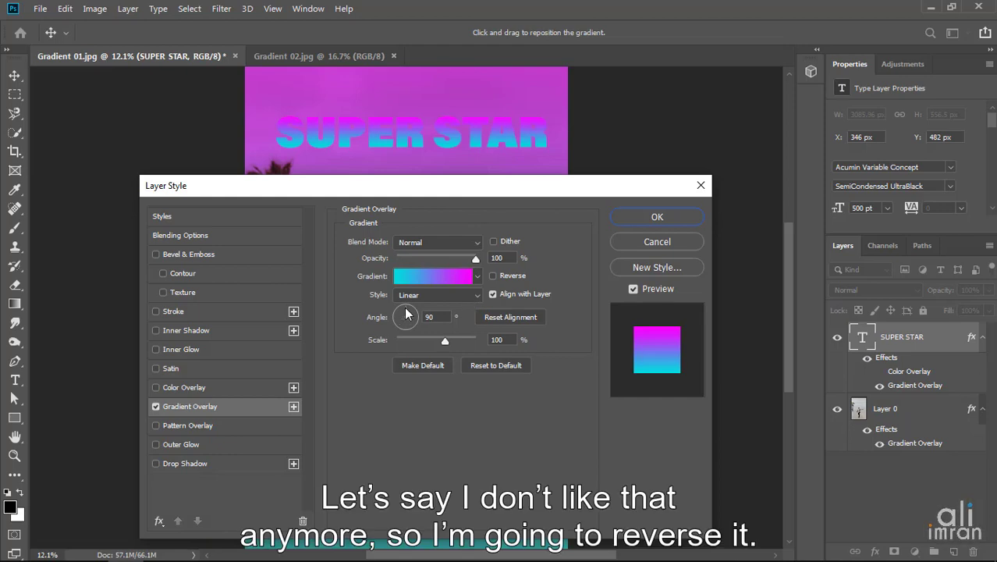
# Step: Try reversing the text's gradient and angles such as -17° and 50°, restoring the unreversed 90° gradient
pyautogui.click(493, 276)
pyautogui.click(493, 277)
pyautogui.moveTo(403, 311); pyautogui.dragTo(414, 320)
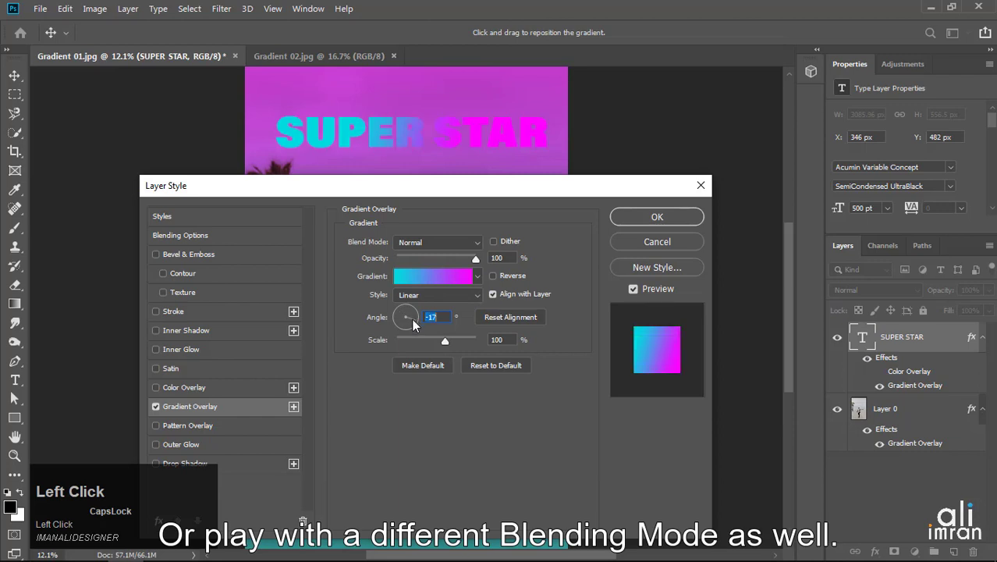
pyautogui.click(411, 312)
pyautogui.scroll(5, 442, 317)
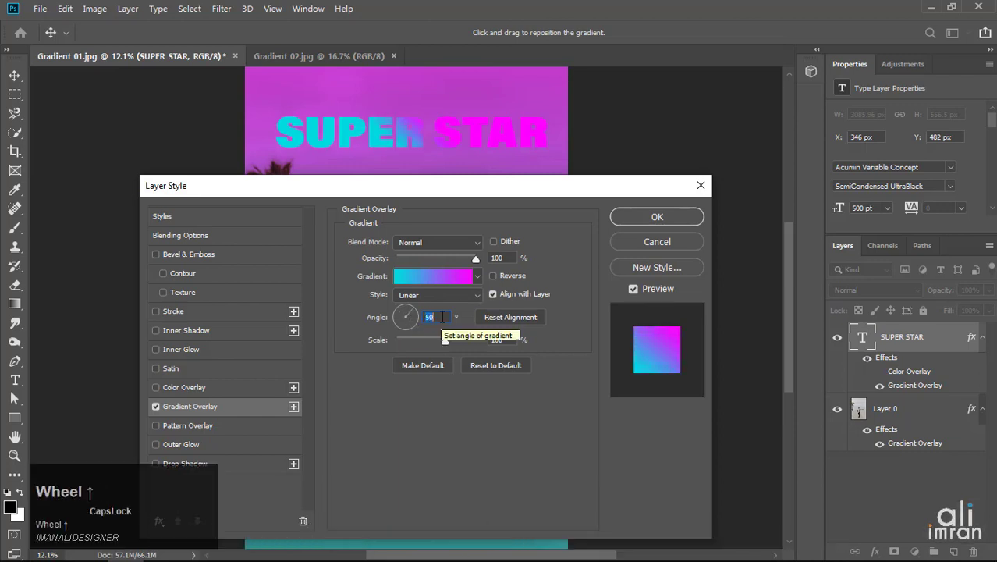
pyautogui.scroll(2, 442, 317)
pyautogui.scroll(-2, 442, 317)
pyautogui.click(494, 277)
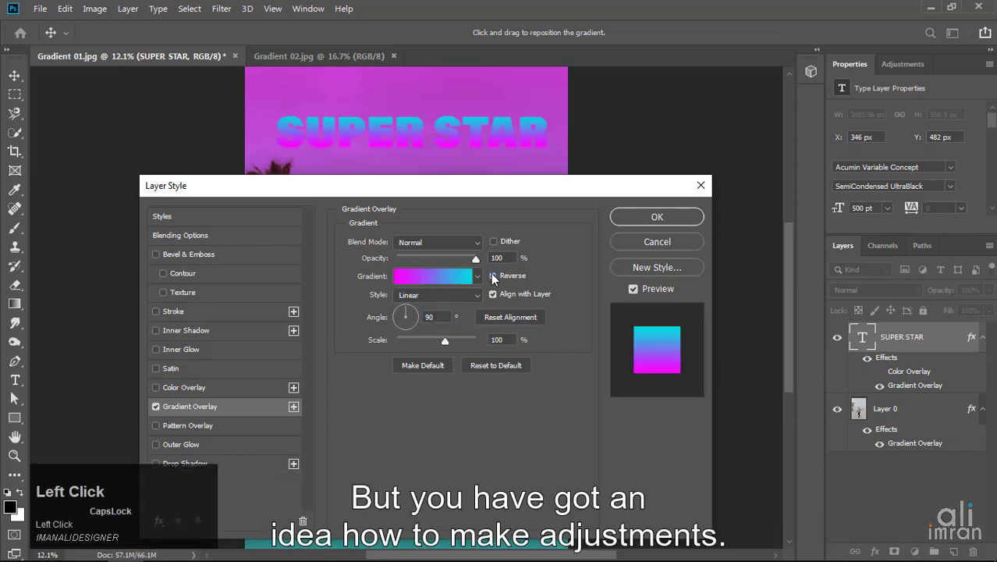
pyautogui.click(493, 276)
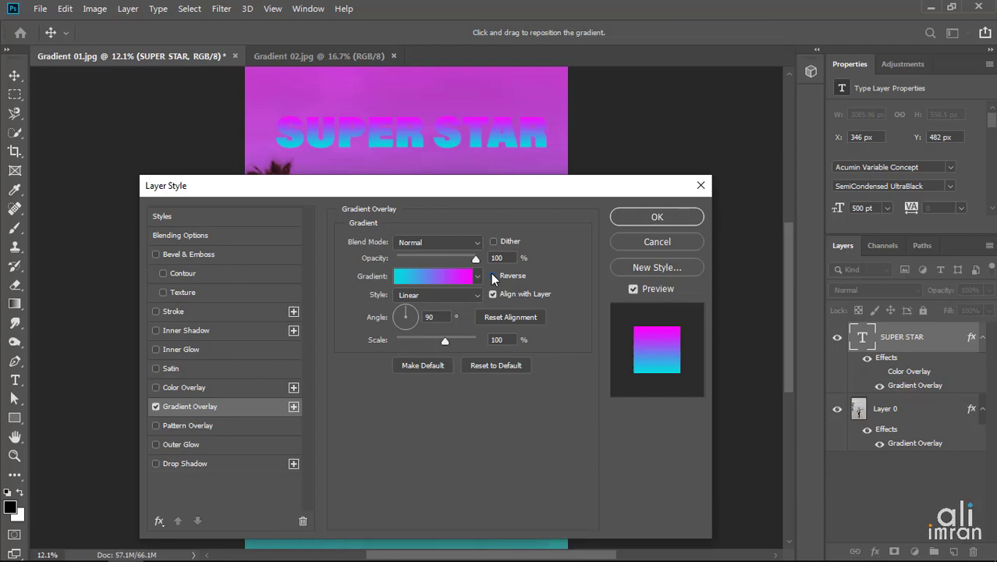
# Step: Try the Linear Burn, Lighten and Overlay blend modes on the text's gradient, restore Normal, and apply the layer style
pyautogui.click(437, 242)
pyautogui.click(445, 272)
pyautogui.click(478, 243)
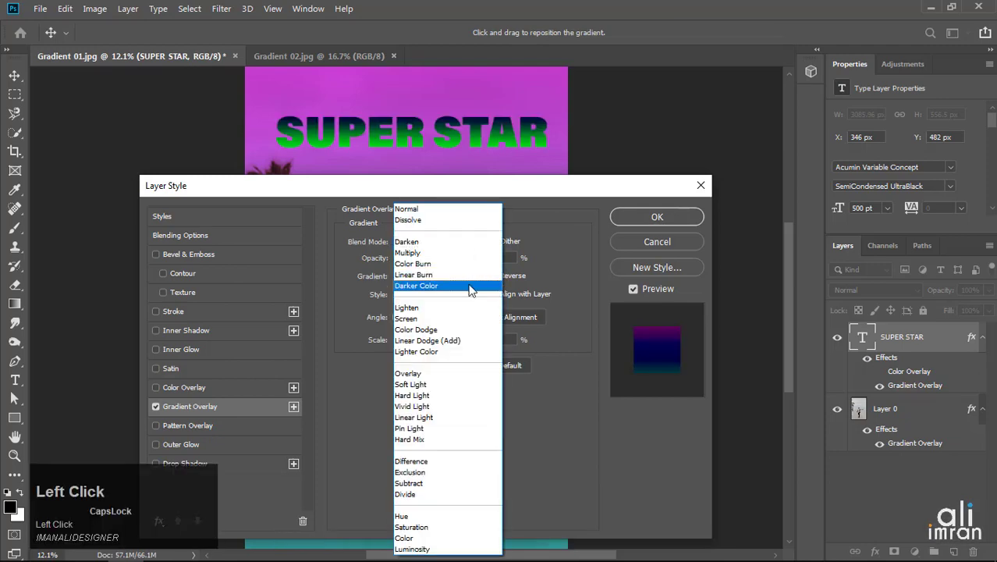
pyautogui.click(473, 305)
pyautogui.click(478, 242)
pyautogui.click(468, 378)
pyautogui.click(476, 244)
pyautogui.click(422, 210)
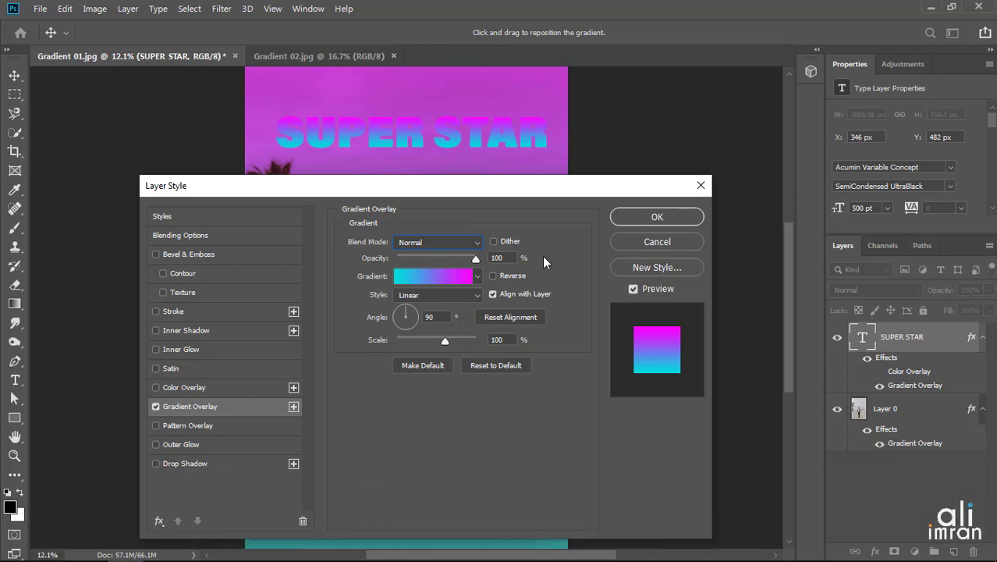
pyautogui.click(647, 216)
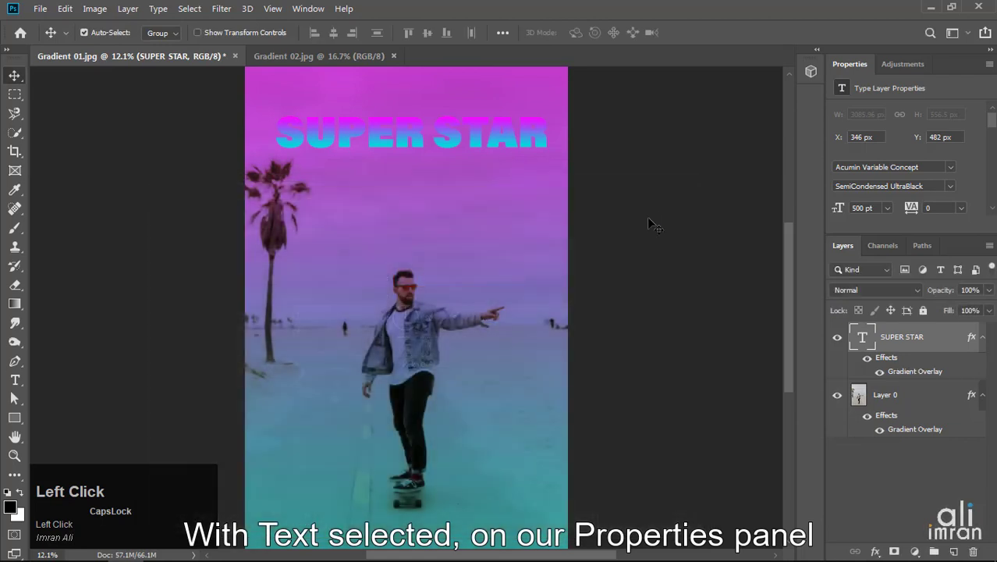
# Step: Hide the SUPER STAR text's effects and enlarge the type properties area to reveal the text color setting
pyautogui.click(868, 359)
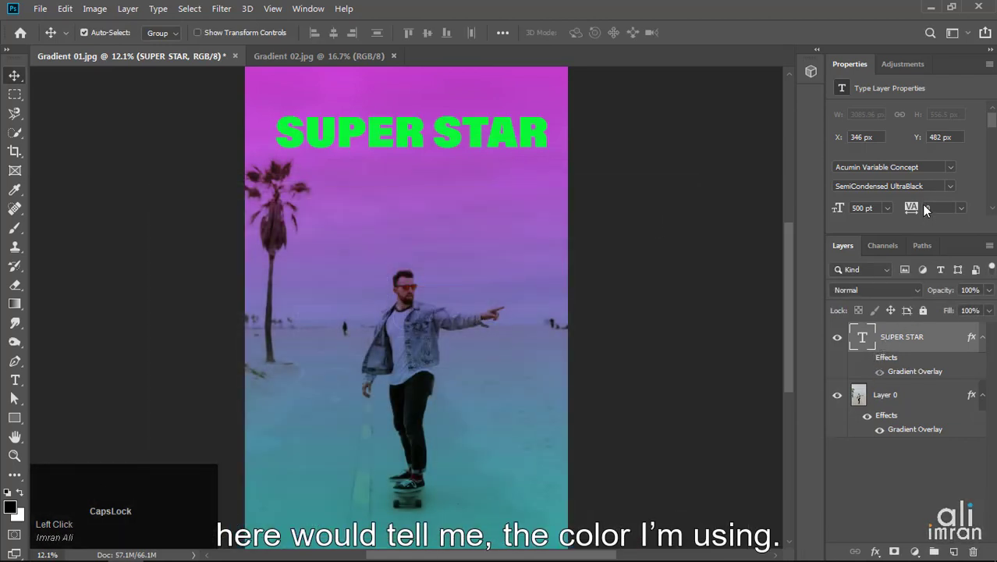
pyautogui.moveTo(905, 235); pyautogui.dragTo(906, 293)
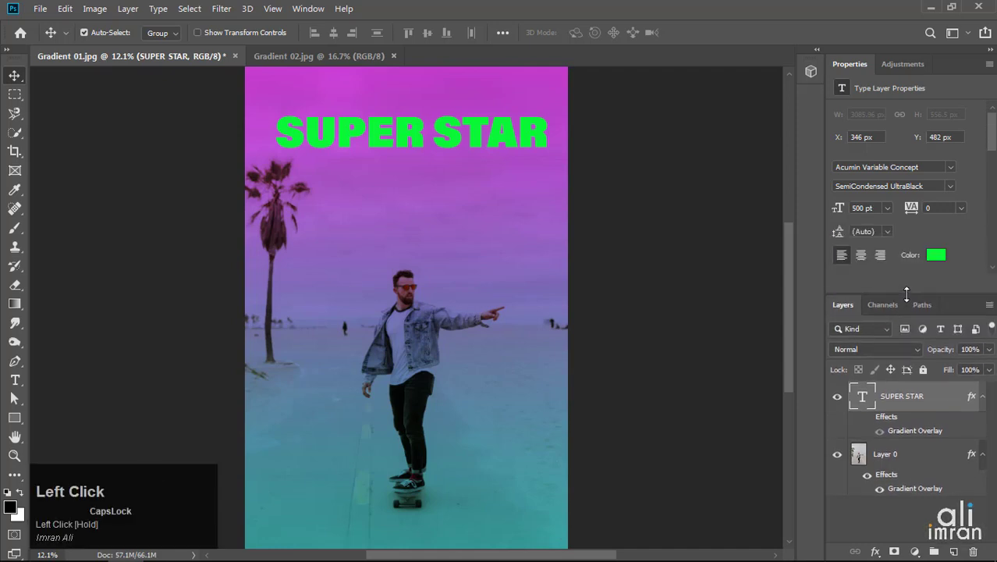
# Step: Change the SUPER STAR text color to white (ffffff)
pyautogui.click(936, 255)
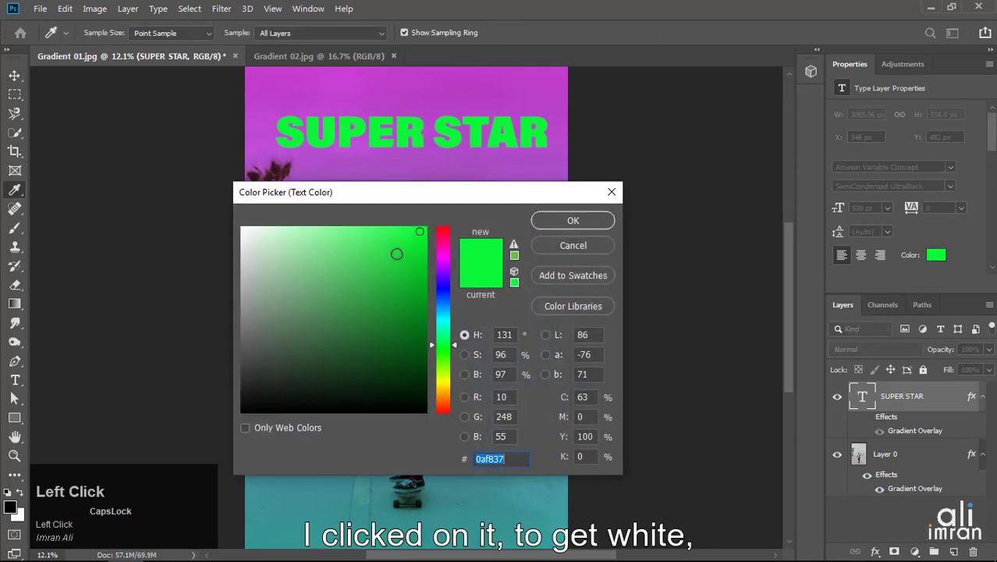
pyautogui.moveTo(395, 253); pyautogui.dragTo(234, 230)
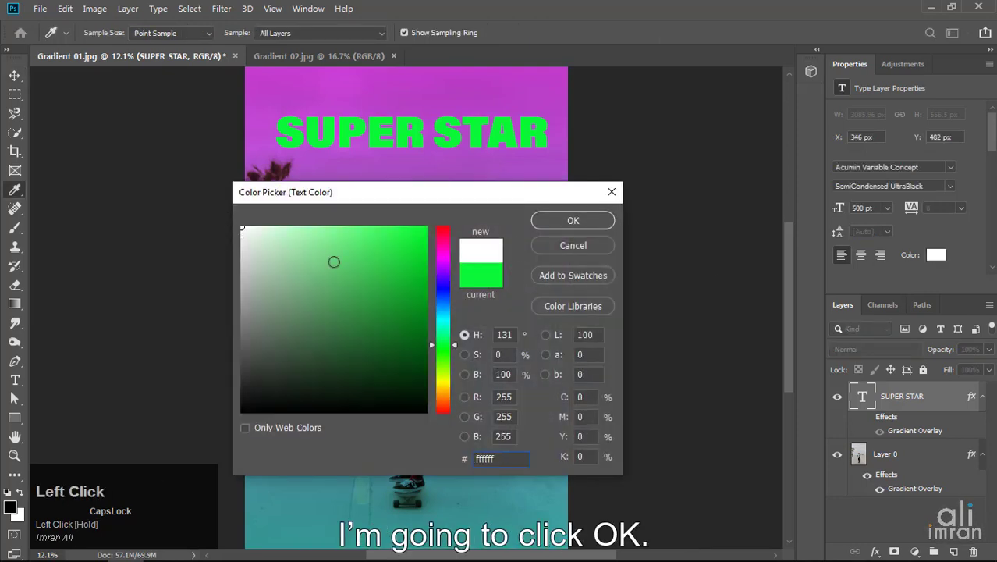
pyautogui.click(574, 220)
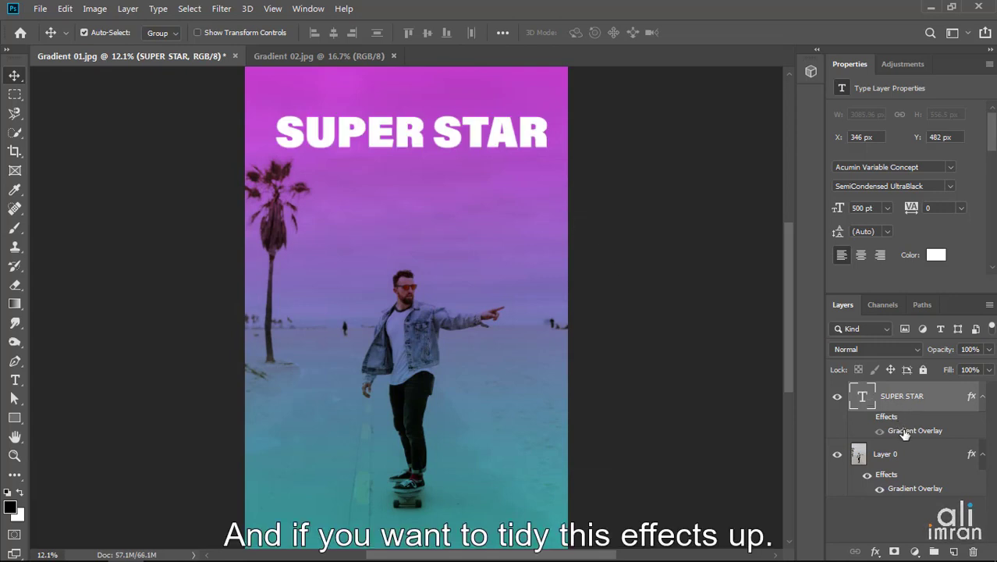
# Step: Delete all layer effects from the SUPER STAR text and switch to the Gradient 02.jpg document
pyautogui.click(868, 420)
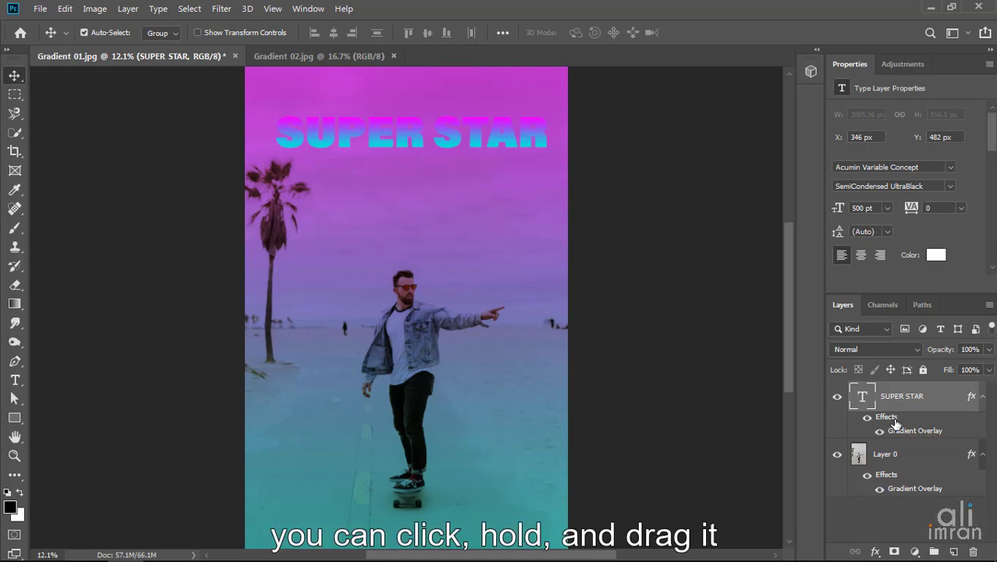
pyautogui.moveTo(895, 421); pyautogui.dragTo(976, 553)
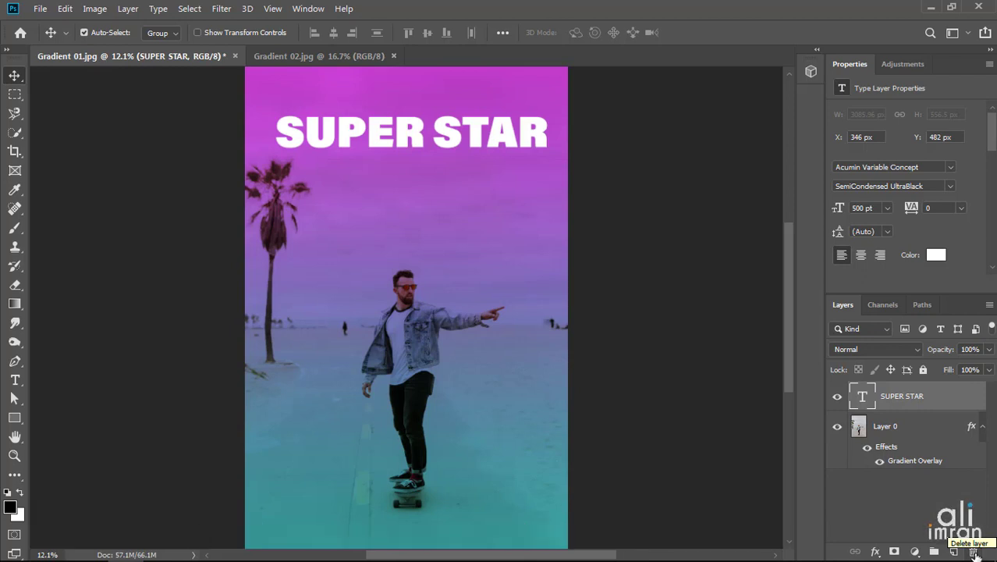
pyautogui.click(342, 55)
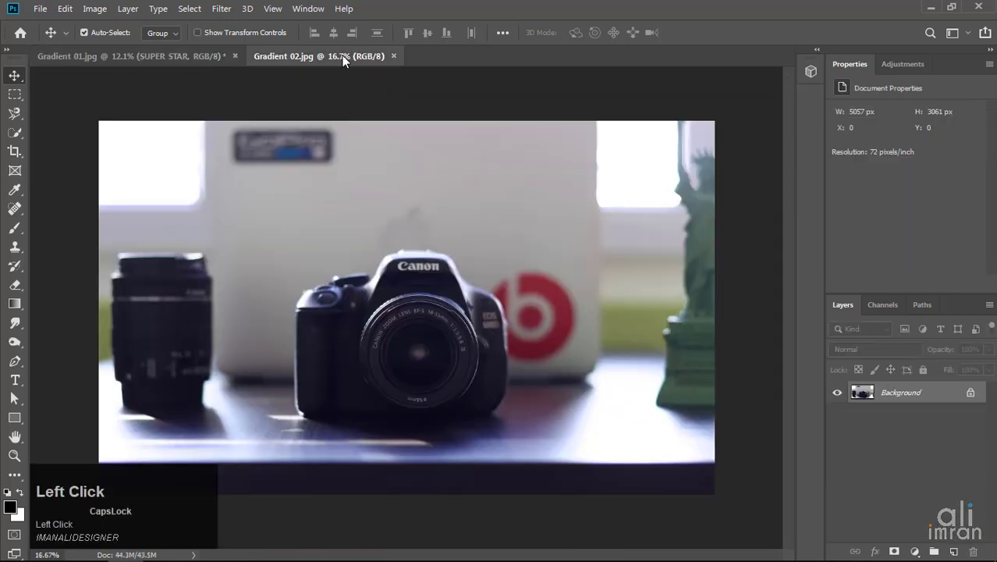